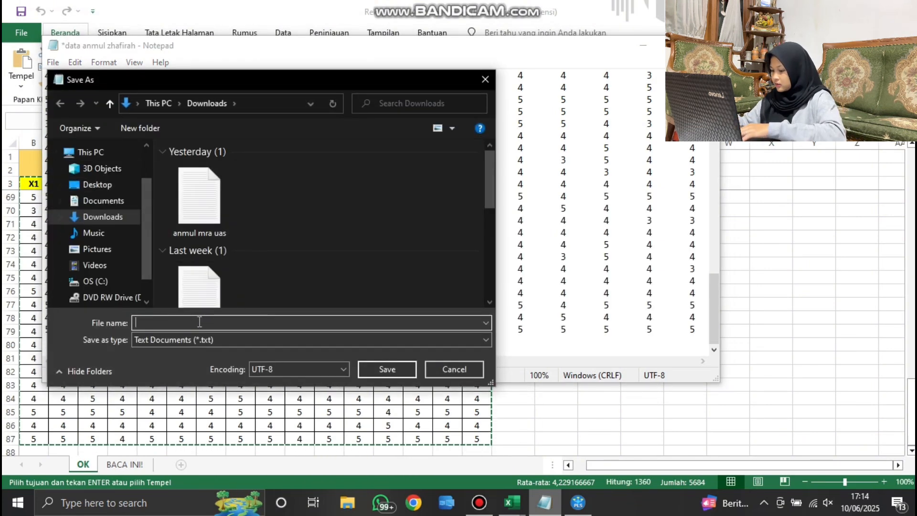
# Save the pasted data as a text file in Downloads, named "data anmul" followed by the person's name
pyautogui.write('data anmu')
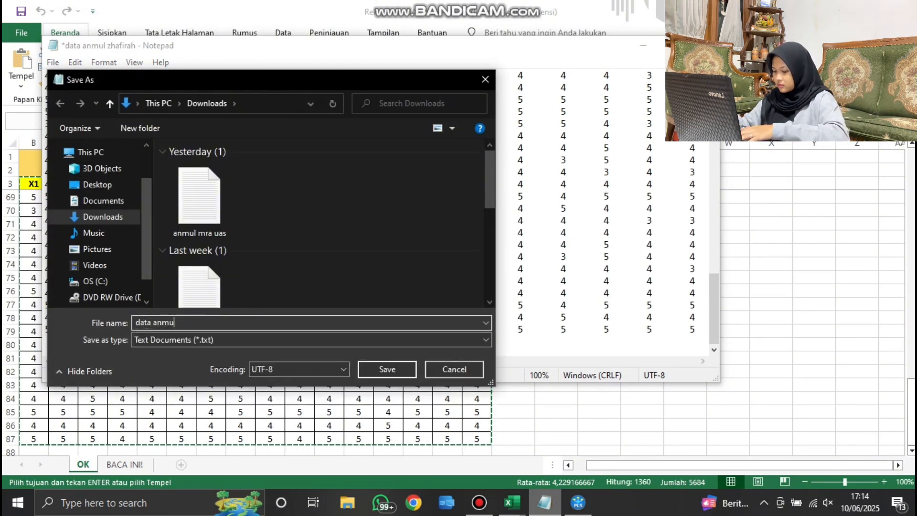
pyautogui.write('l zhafirah')
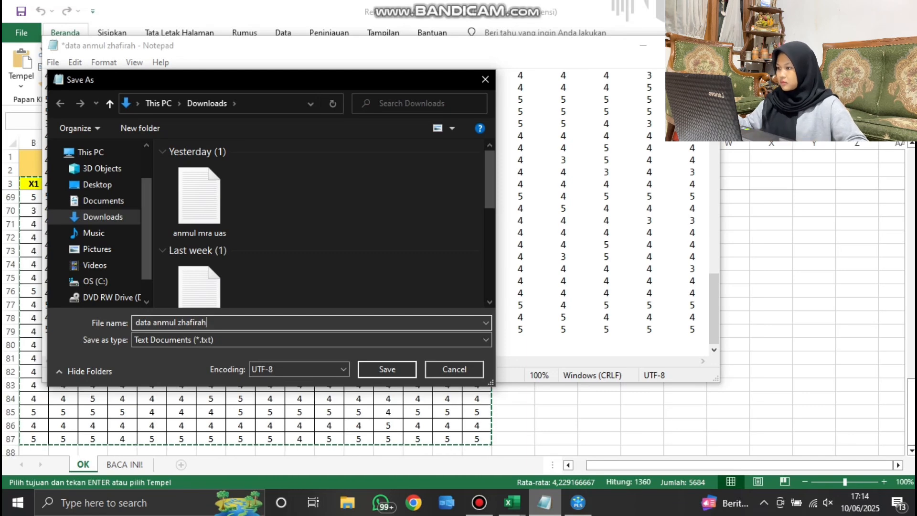
pyautogui.press('Return')
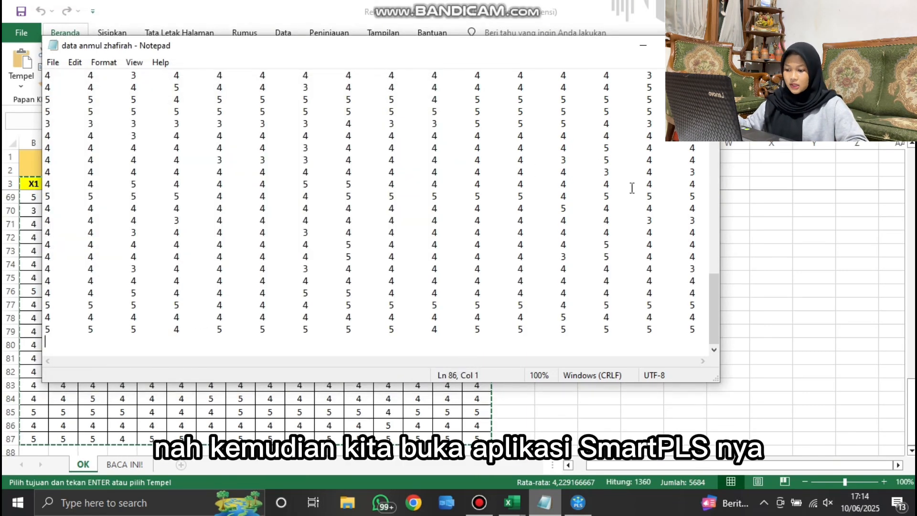
# Switch to SmartPLS and create a new project named "uas anmul"
pyautogui.click(578, 502)
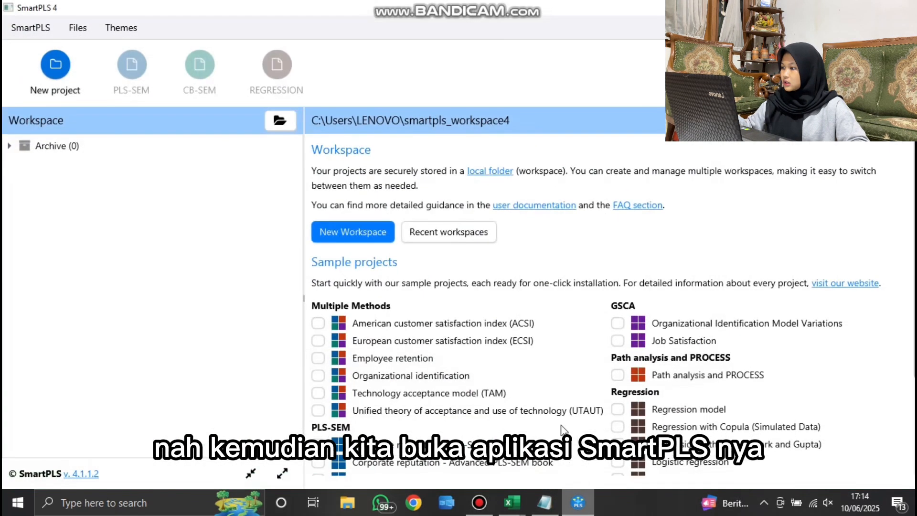
pyautogui.click(43, 68)
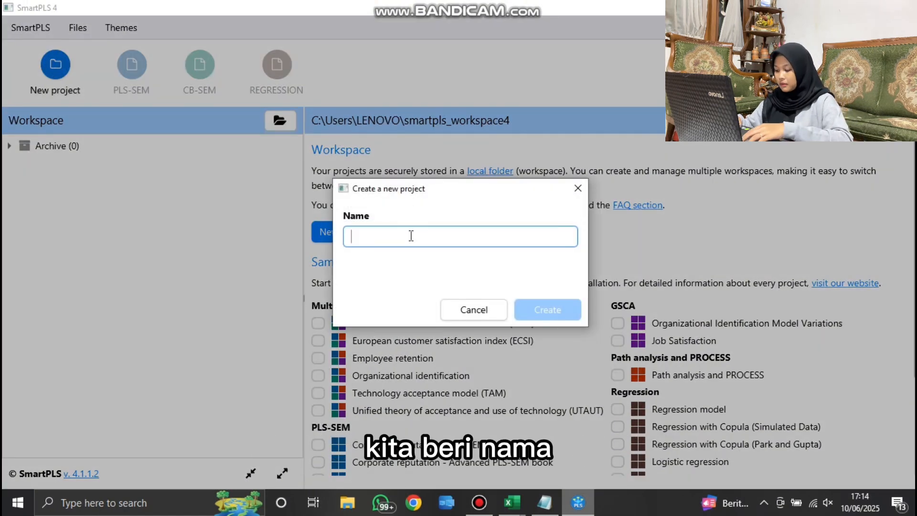
pyautogui.write('uas anmul')
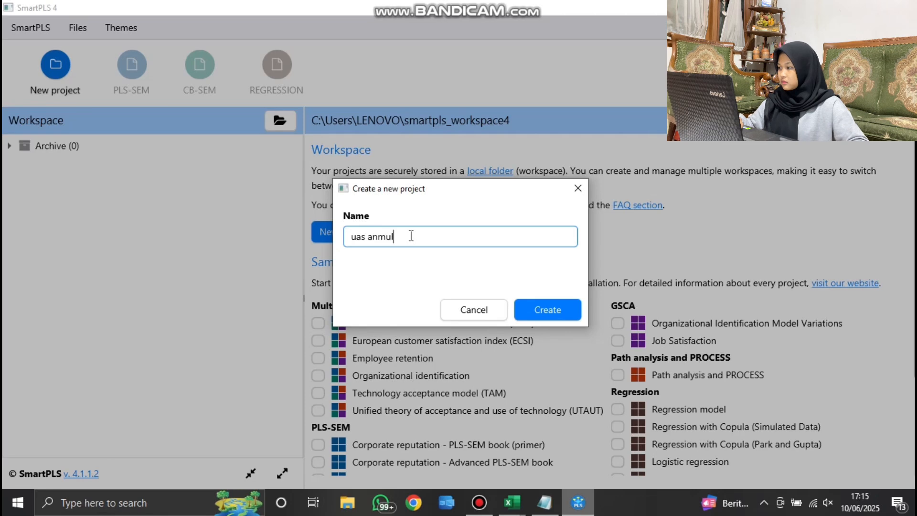
pyautogui.press('Return')
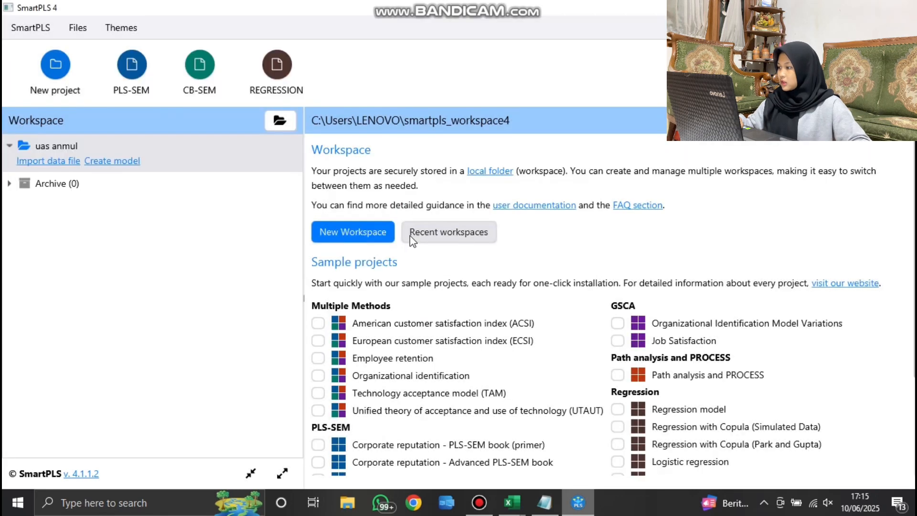
# Import today's "data anmul" text file from Downloads into the uas anmul project, keeping all indicators selected
pyautogui.click(42, 162)
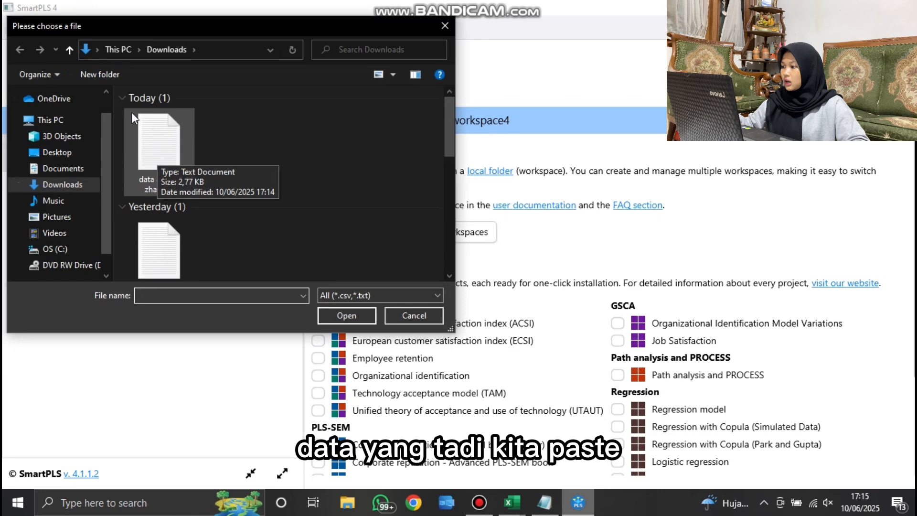
pyautogui.click(156, 130)
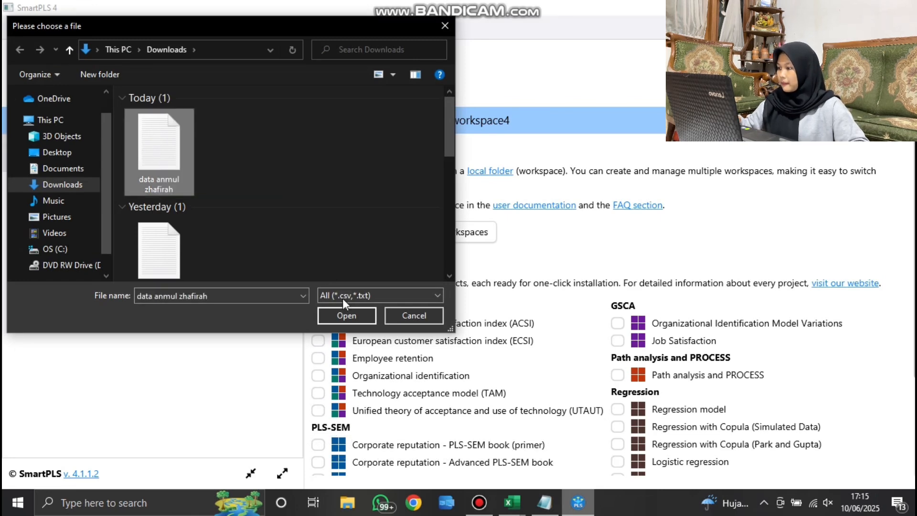
pyautogui.click(343, 313)
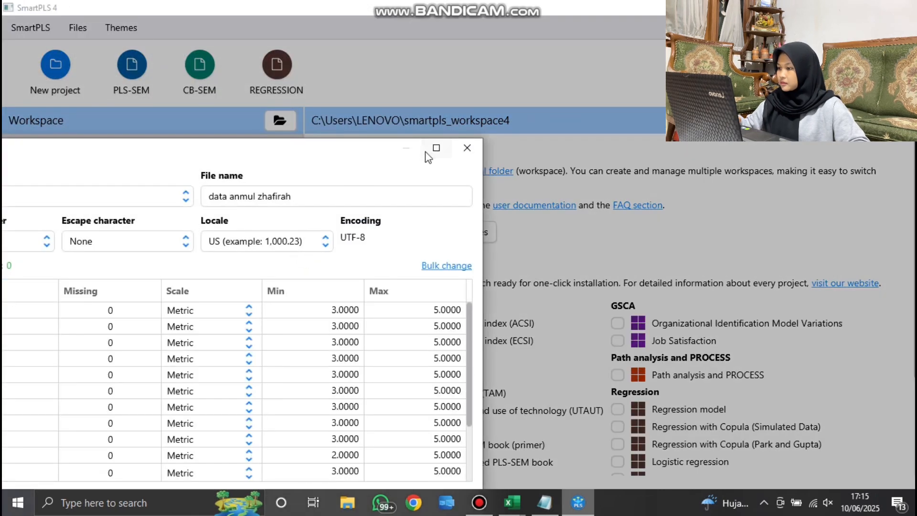
pyautogui.click(436, 147)
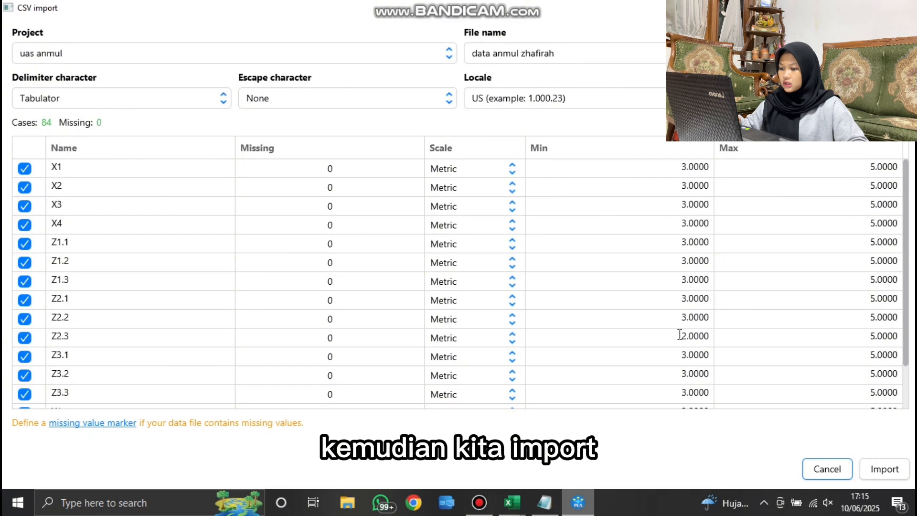
pyautogui.scroll(-1, 822, 388)
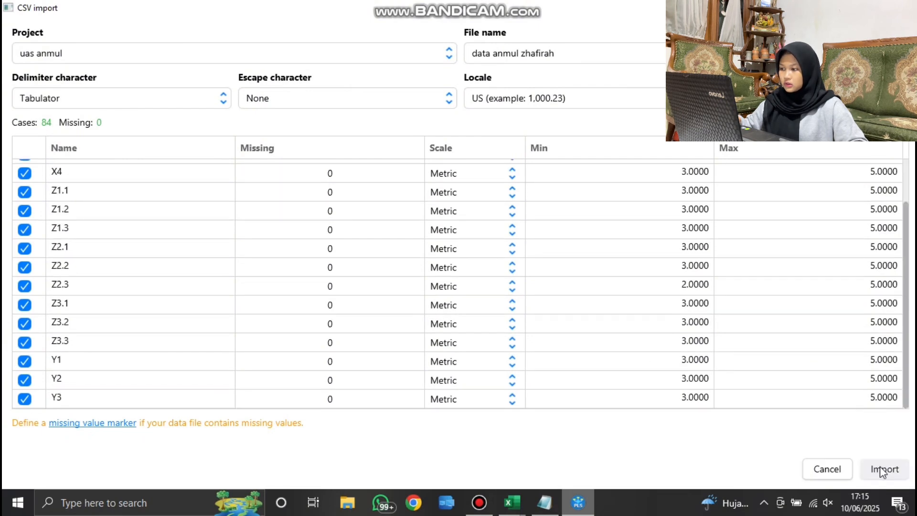
pyautogui.click(882, 468)
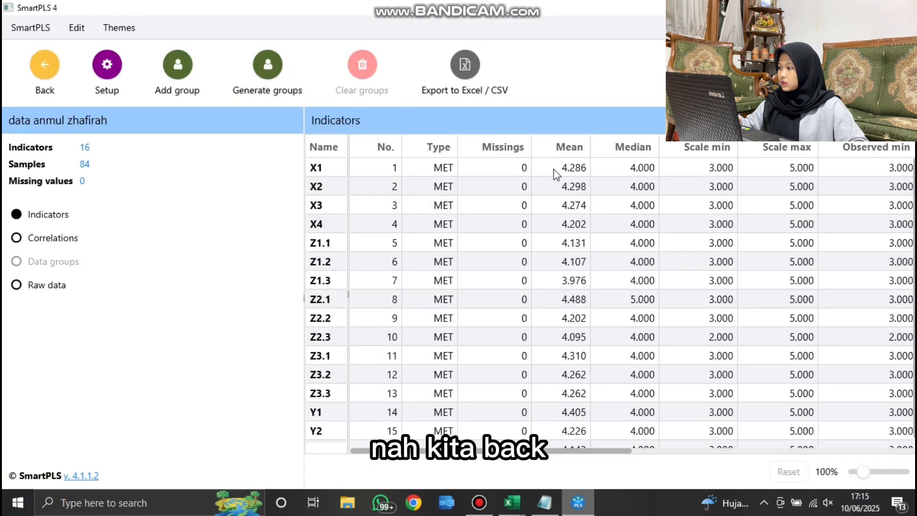
# Return to the workspace and create a PLS-SEM model named "mra" in the uas anmul project
pyautogui.click(42, 82)
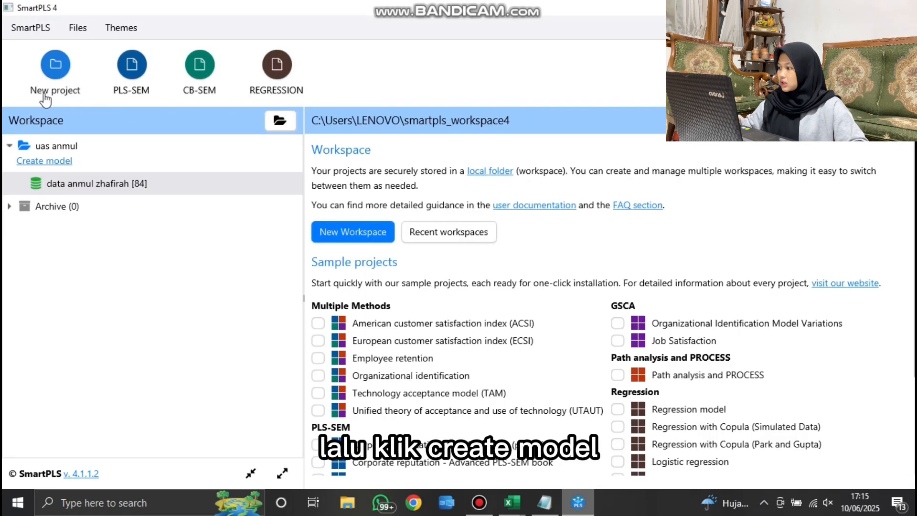
pyautogui.click(47, 161)
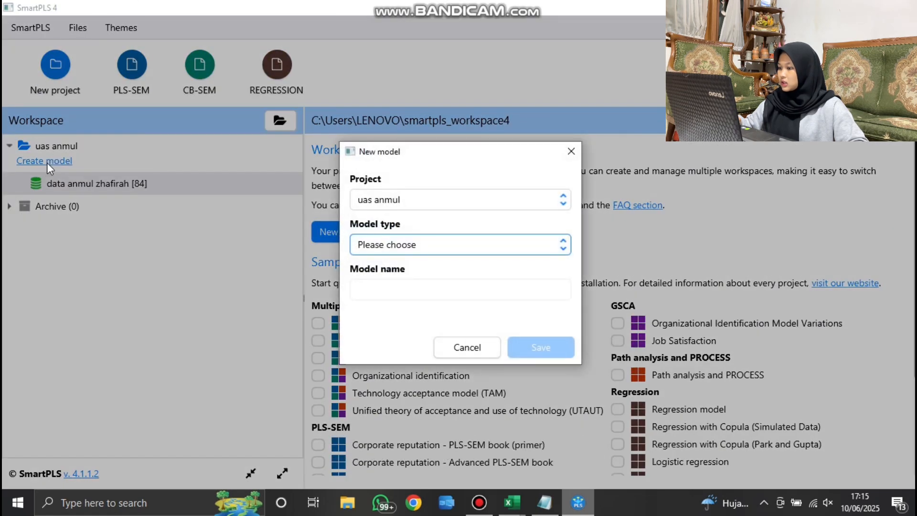
pyautogui.click(427, 250)
pyautogui.click(394, 263)
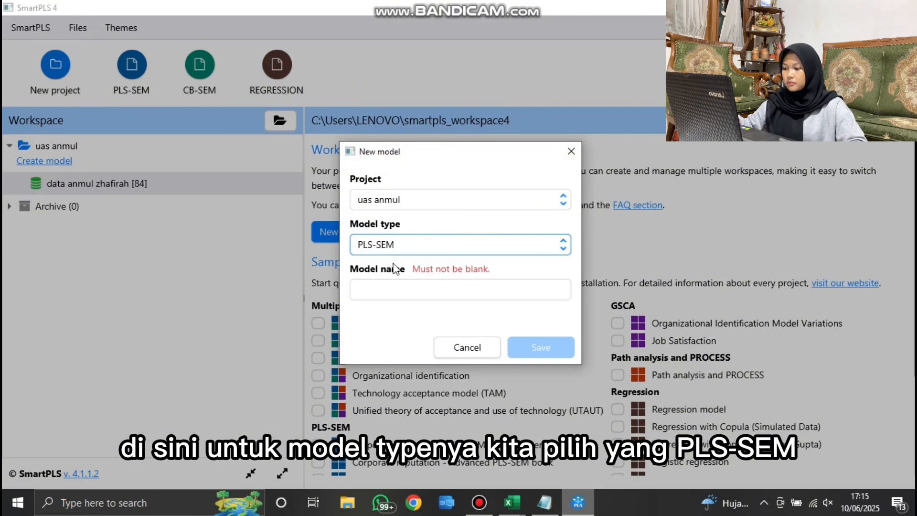
pyautogui.click(383, 292)
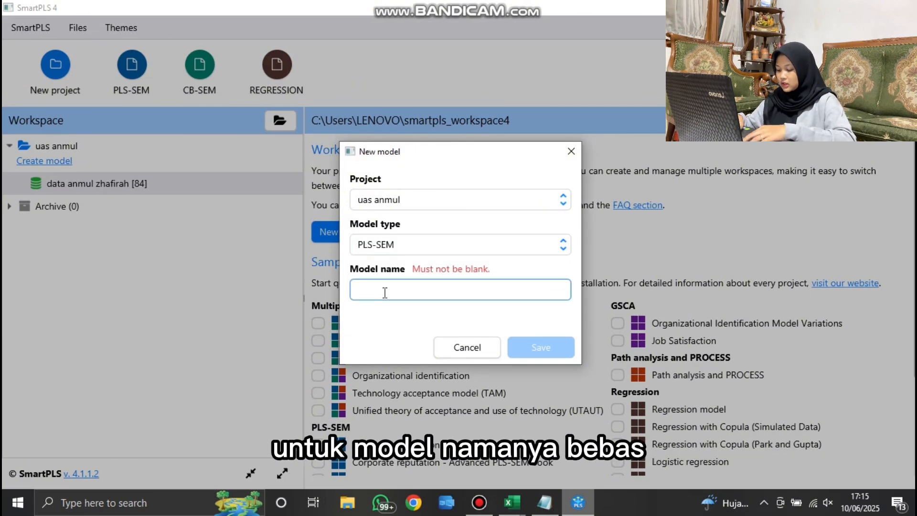
pyautogui.write('mra')
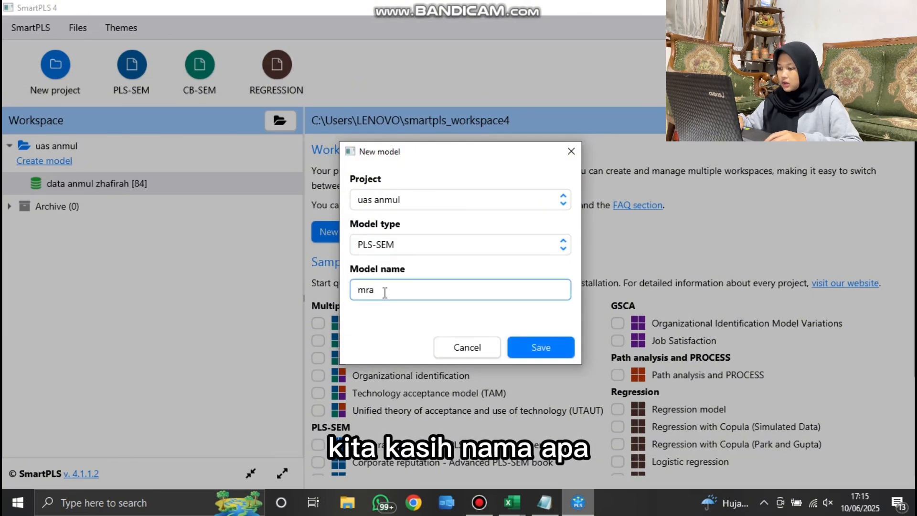
pyautogui.press('Return')
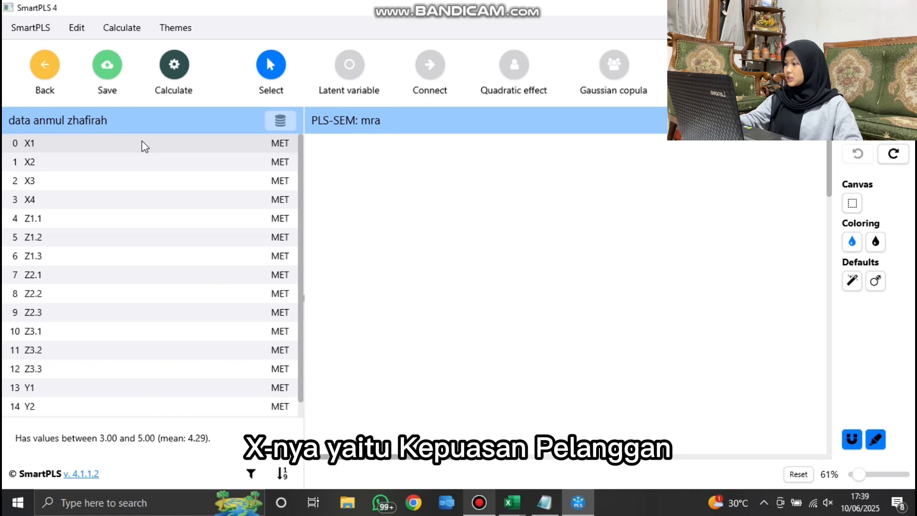
# Add a latent variable named "X kepuasan pelanggan" to the canvas from indicators X1 to X4
pyautogui.hotkey('shift', 'Down')
pyautogui.hotkey('shift', 'Down')
pyautogui.hotkey('shift', 'Down')
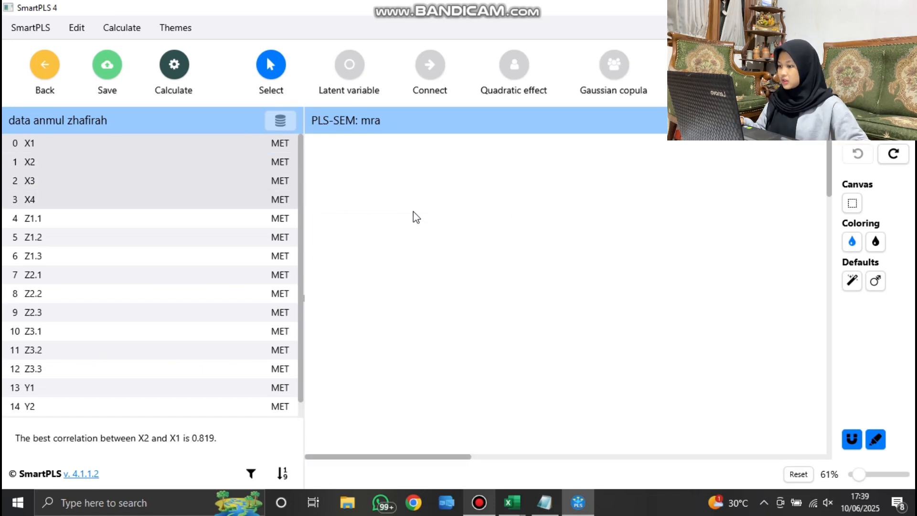
pyautogui.write('X kep')
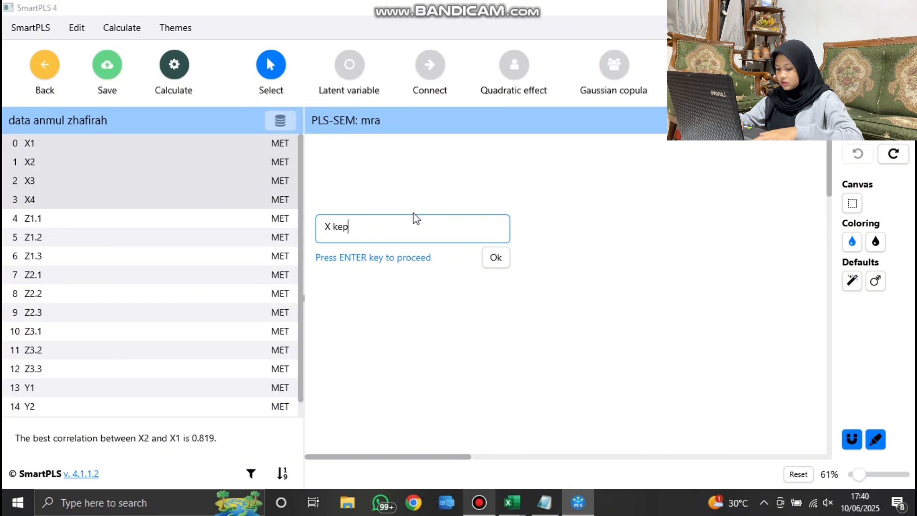
pyautogui.write('uasan pe')
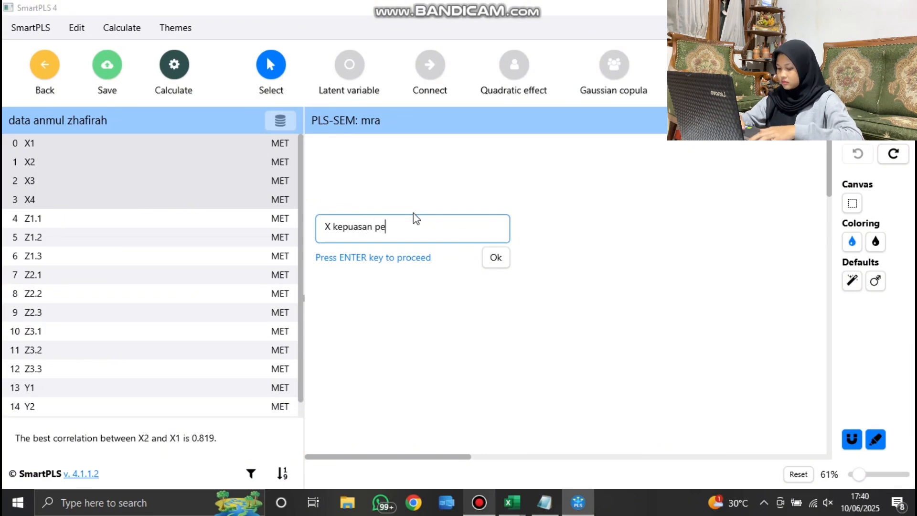
pyautogui.write('langgan')
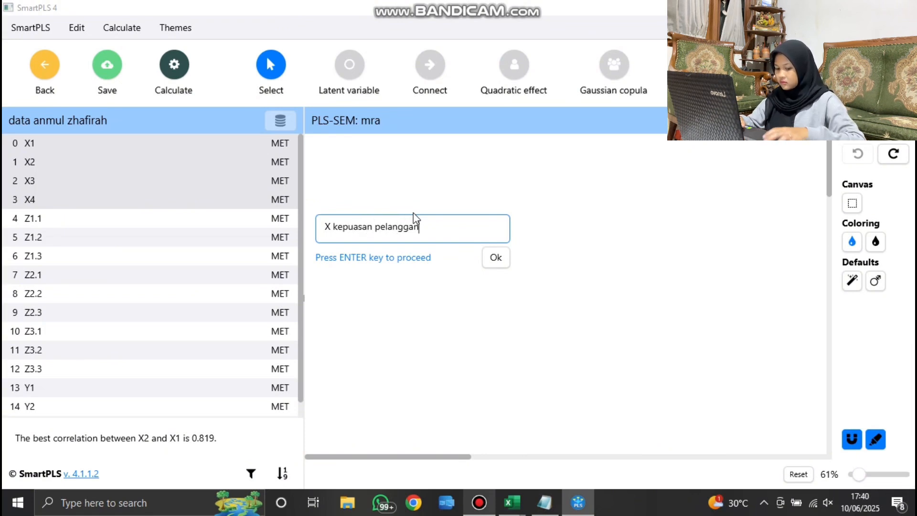
pyautogui.press('Return')
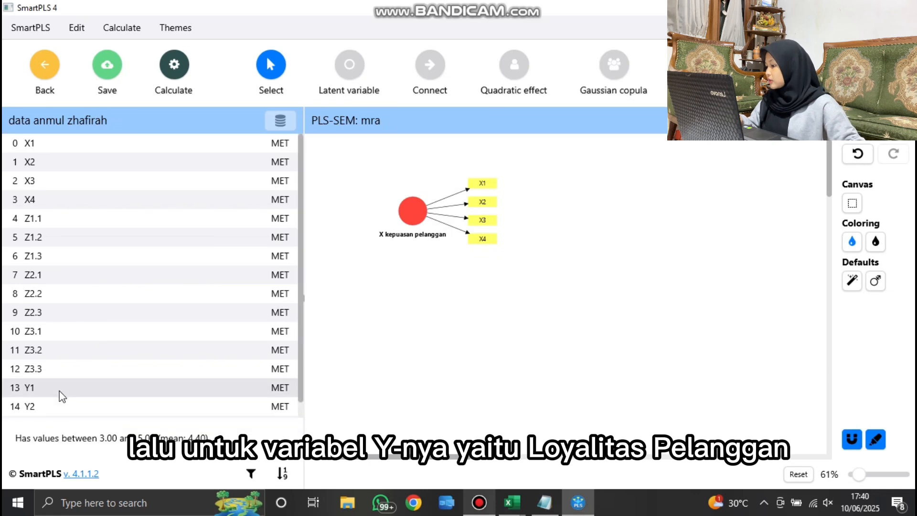
# Add a latent variable named "Y loyalitas pelanggan" from indicators Y1 to Y3, to the right of the X construct
pyautogui.hotkey('shift', 'Down')
pyautogui.hotkey('shift', 'Down')
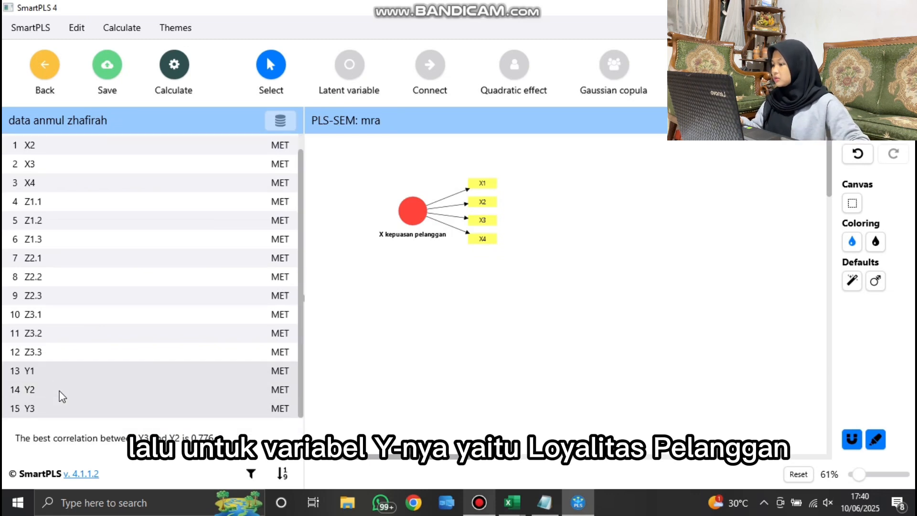
pyautogui.moveTo(61, 396); pyautogui.dragTo(236, 373)
pyautogui.moveTo(635, 193); pyautogui.dragTo(701, 220)
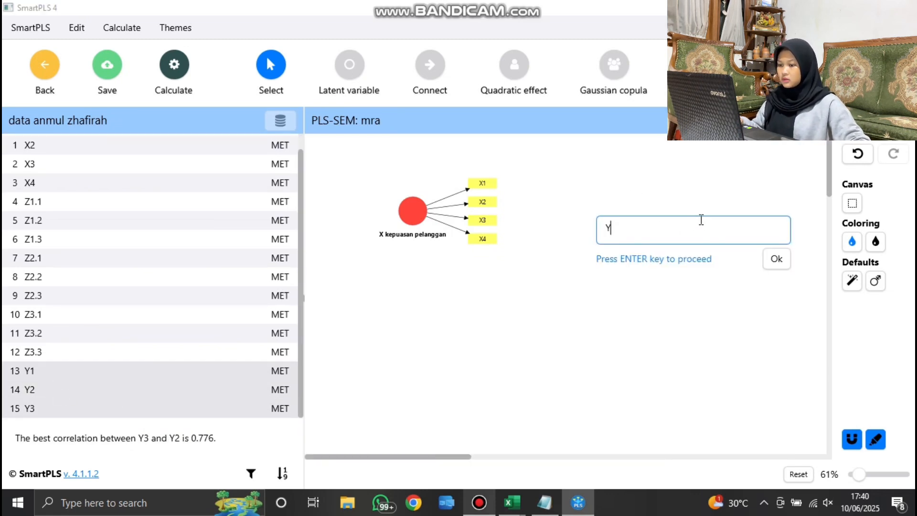
pyautogui.write('loyalita')
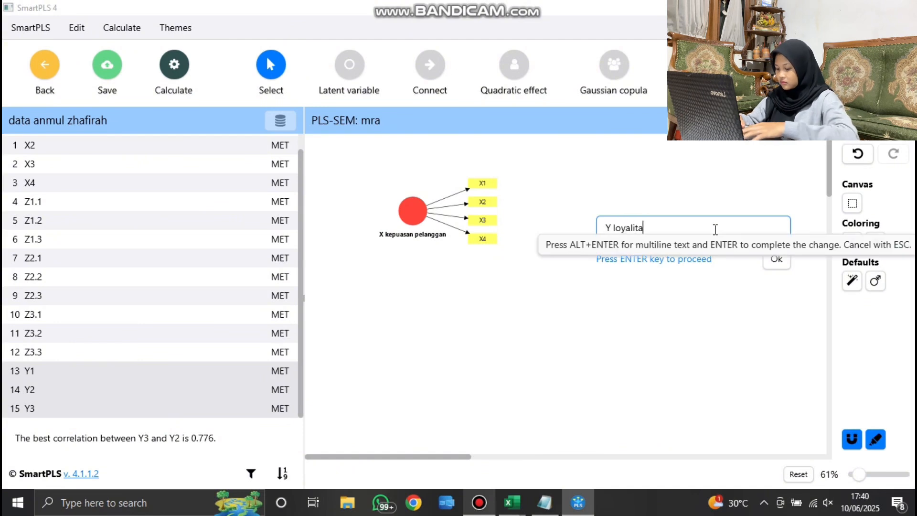
pyautogui.write('s pelanggan')
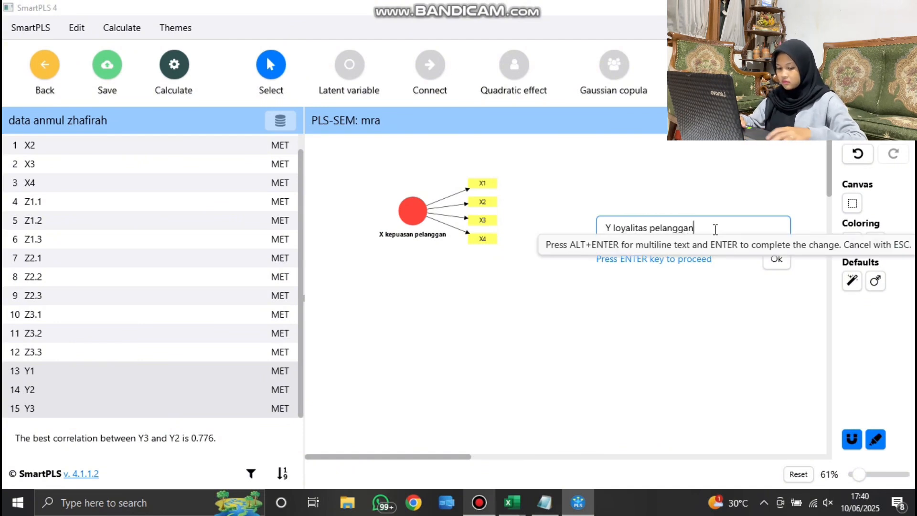
pyautogui.press('Return')
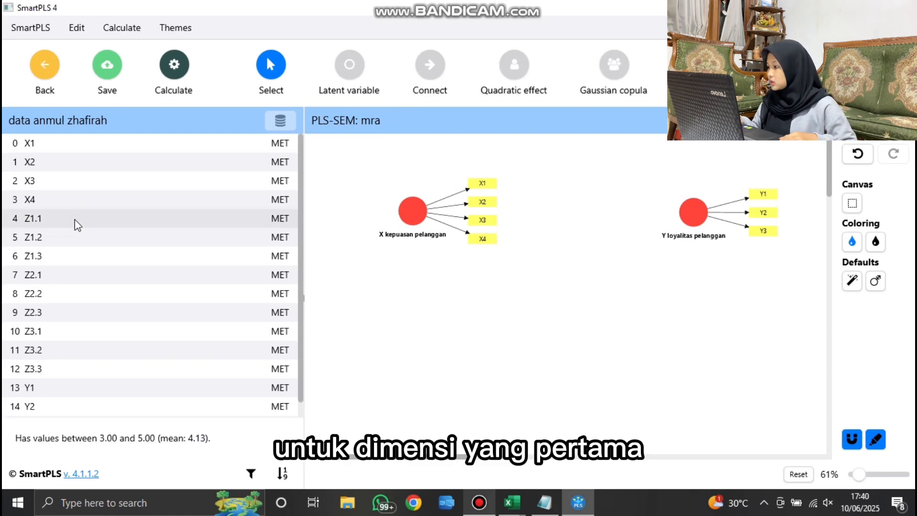
# Add a latent variable named "Z1. keandalan" from indicators Z1.1 to Z1.3, below the X construct
pyautogui.hotkey('shift', 'Down')
pyautogui.hotkey('shift', 'Down')
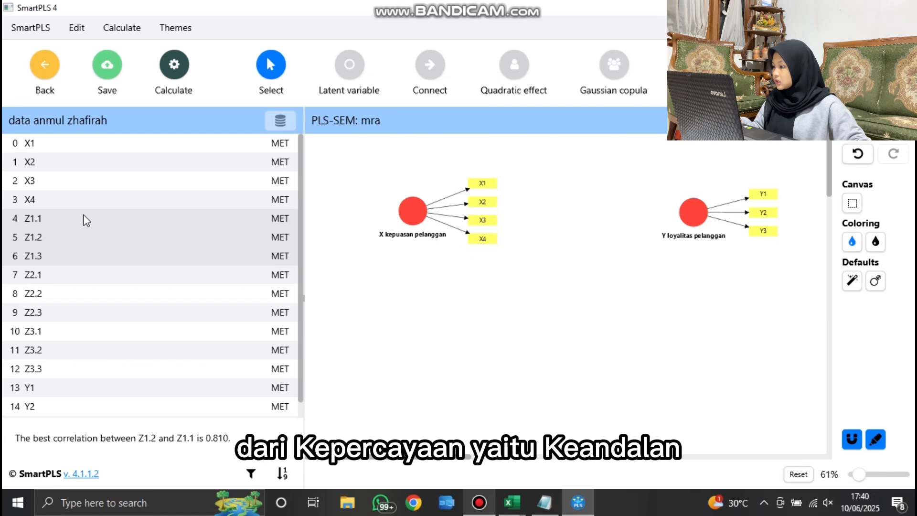
pyautogui.moveTo(93, 240); pyautogui.dragTo(427, 336)
pyautogui.write('keandalan')
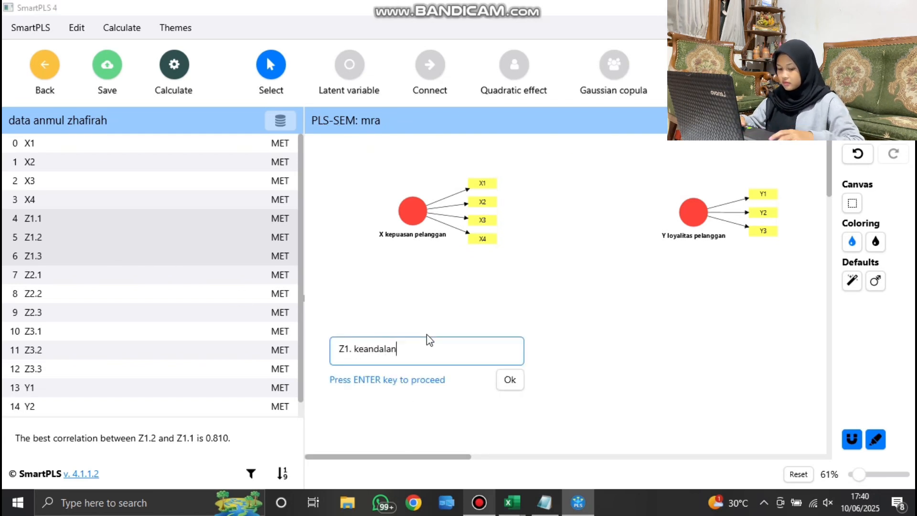
pyautogui.press('Return')
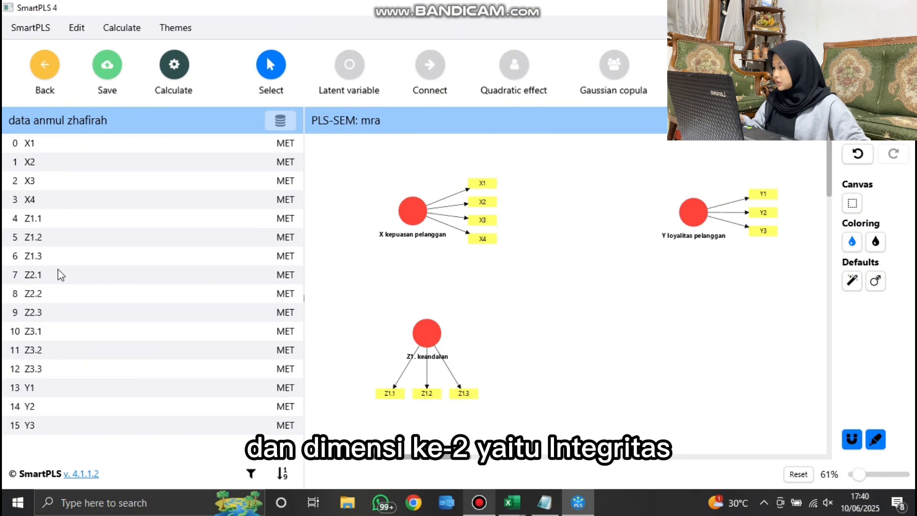
# Add a latent variable named "Z2. integritas" from indicators Z2.1 to Z2.3, beside the Z1 construct
pyautogui.hotkey('shift', 'Down')
pyautogui.hotkey('shift', 'Down')
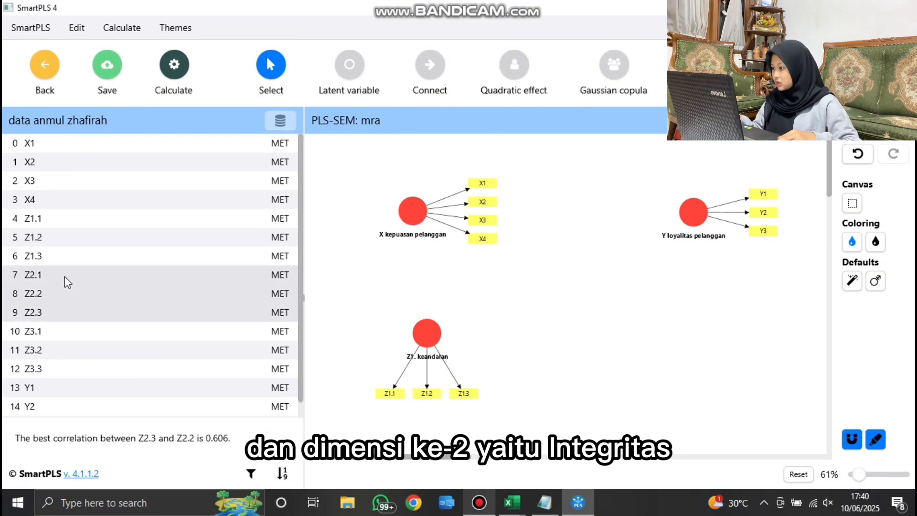
pyautogui.moveTo(90, 287); pyautogui.dragTo(591, 329)
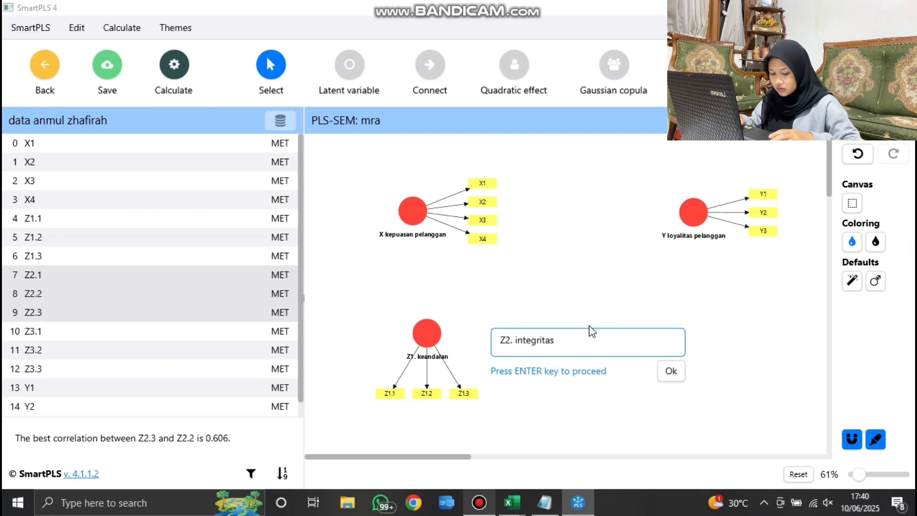
pyautogui.press('Return')
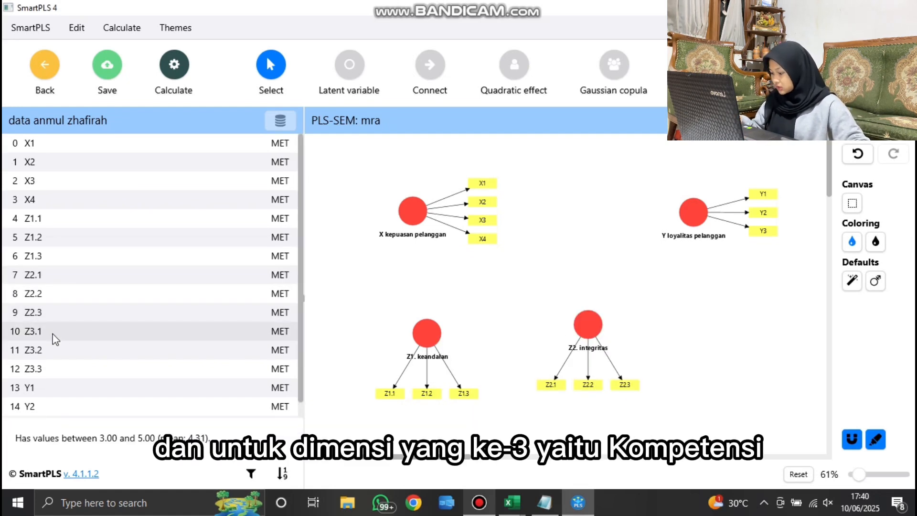
# Add a latent variable named "Z3. kompetensi" from indicators Z3.1 to Z3.3, to the right of the Z2 construct
pyautogui.hotkey('shift', 'Down')
pyautogui.hotkey('shift', 'Down')
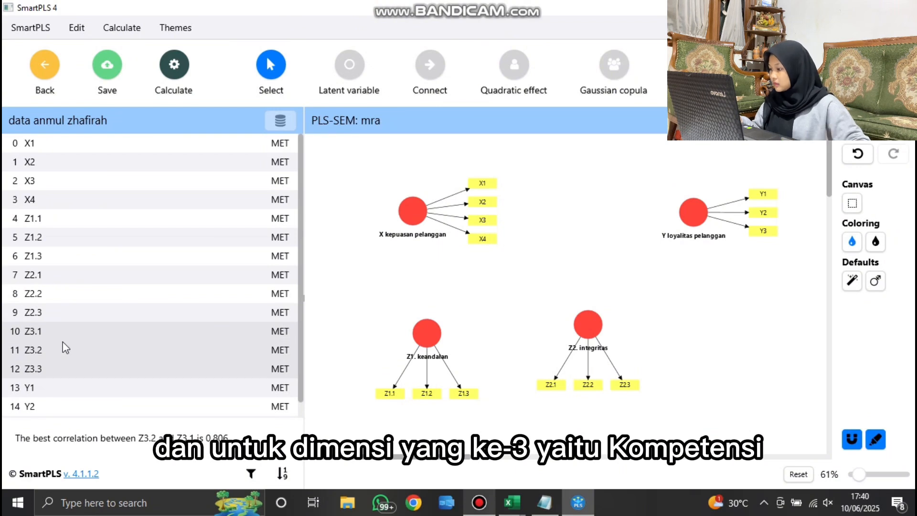
pyautogui.moveTo(118, 344); pyautogui.dragTo(566, 354)
pyautogui.moveTo(721, 331); pyautogui.dragTo(723, 334)
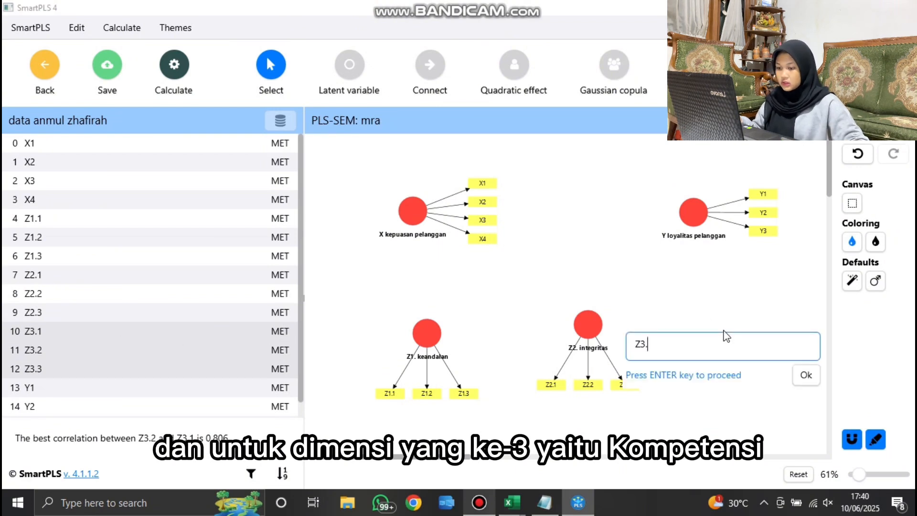
pyautogui.write('. kompetensi')
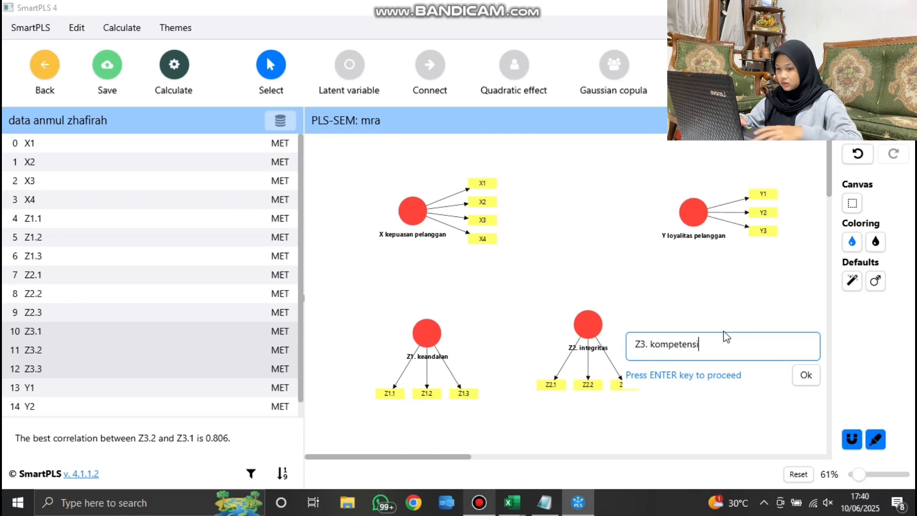
pyautogui.press('Return')
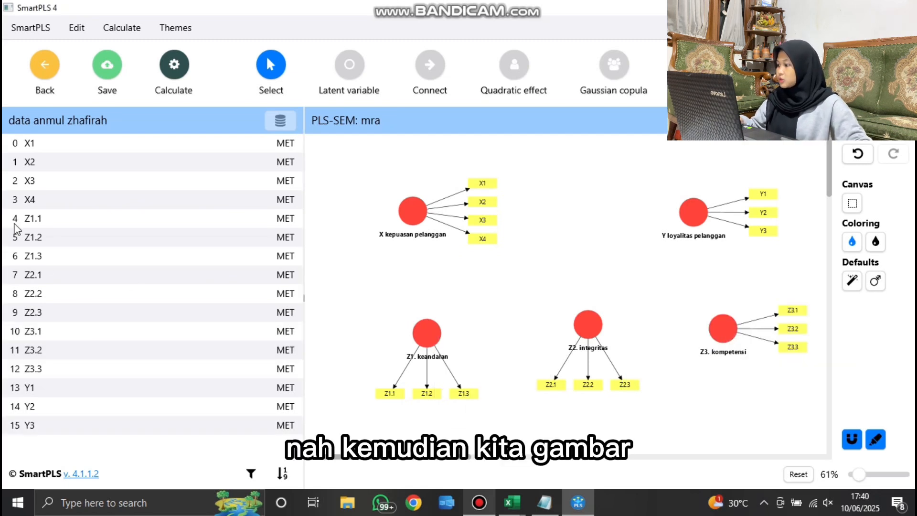
# Add a latent variable named "Z kepercayaan" from indicators Z1.1 to Z3.3, in the middle of the canvas above Z2
pyautogui.click(67, 220)
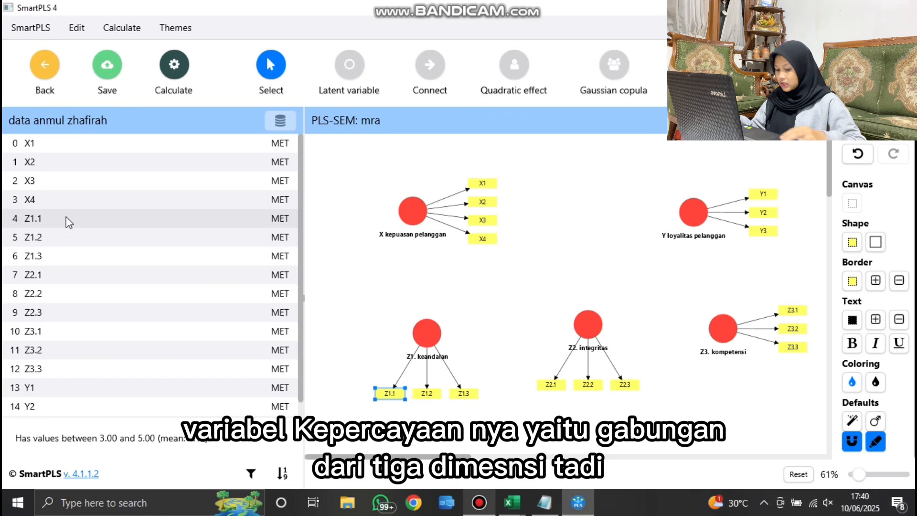
pyautogui.hotkey('shift', 'Down')
pyautogui.hotkey('shift', 'Down')
pyautogui.hotkey('shift', 'Down')
pyautogui.hotkey('shift', 'Down')
pyautogui.hotkey('shift', 'Down')
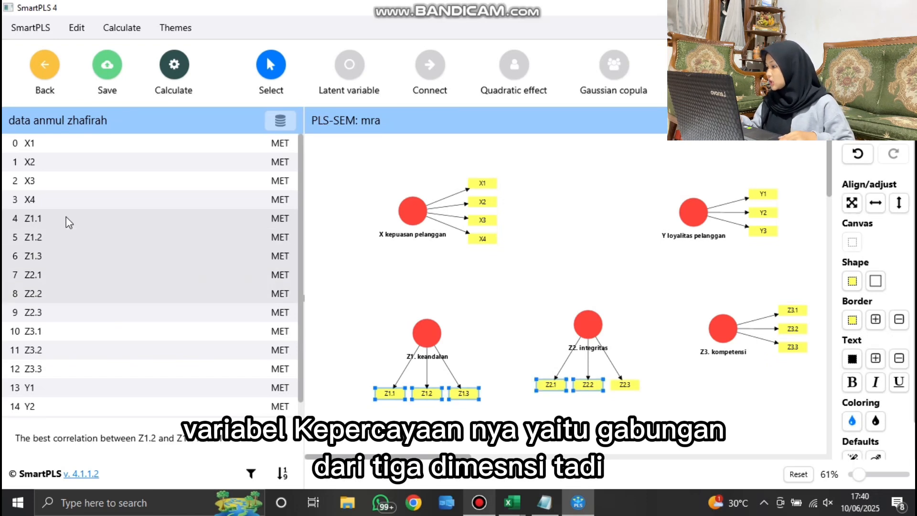
pyautogui.hotkey('shift', 'Down')
pyautogui.hotkey('shift', 'Down')
pyautogui.hotkey('shift', 'Down')
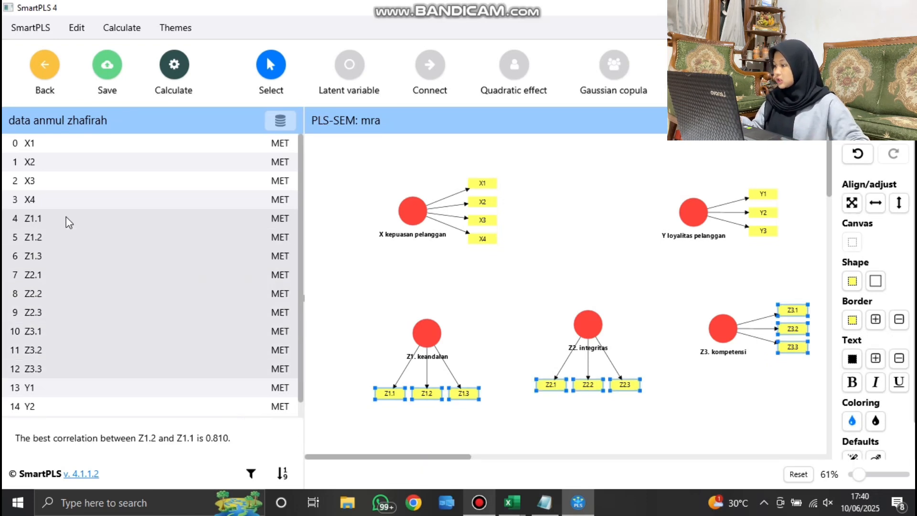
pyautogui.moveTo(95, 274); pyautogui.dragTo(298, 281)
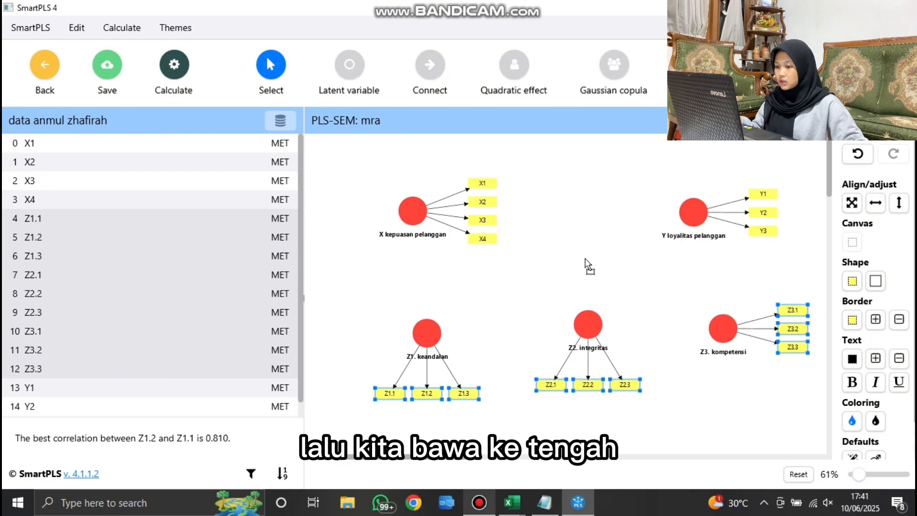
pyautogui.moveTo(585, 260); pyautogui.dragTo(586, 260)
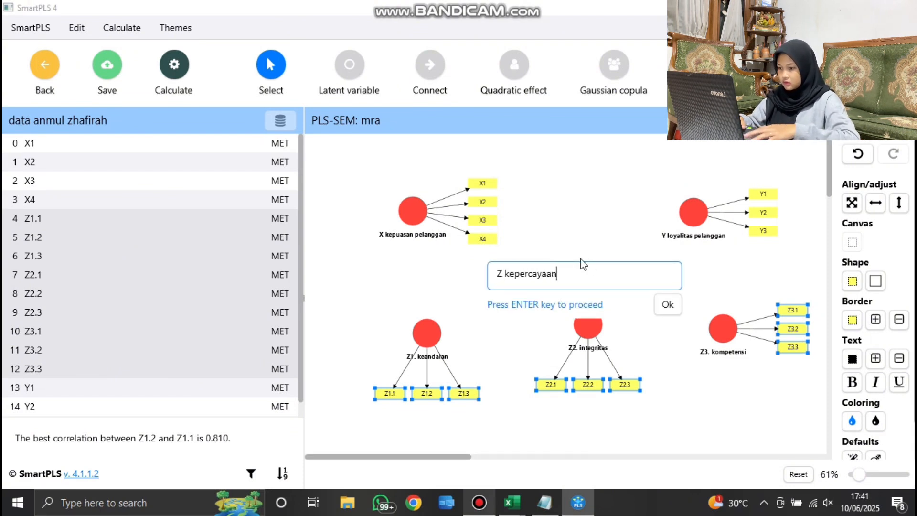
pyautogui.press('Return')
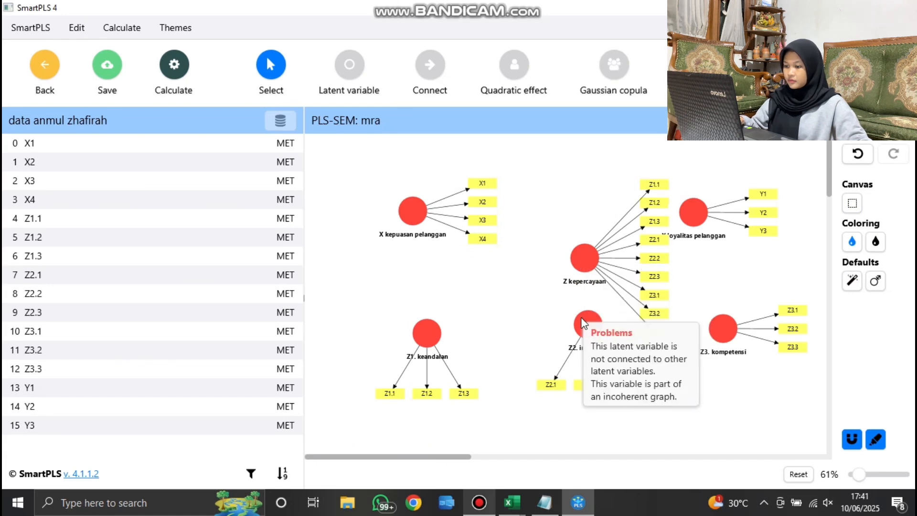
# Hide the indicators of the Z kepercayaan construct
pyautogui.click(583, 256)
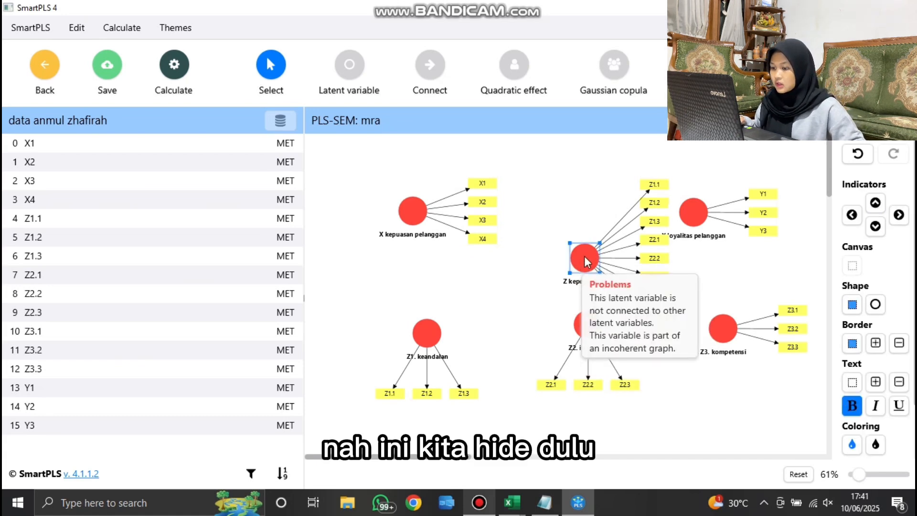
pyautogui.rightClick(584, 256)
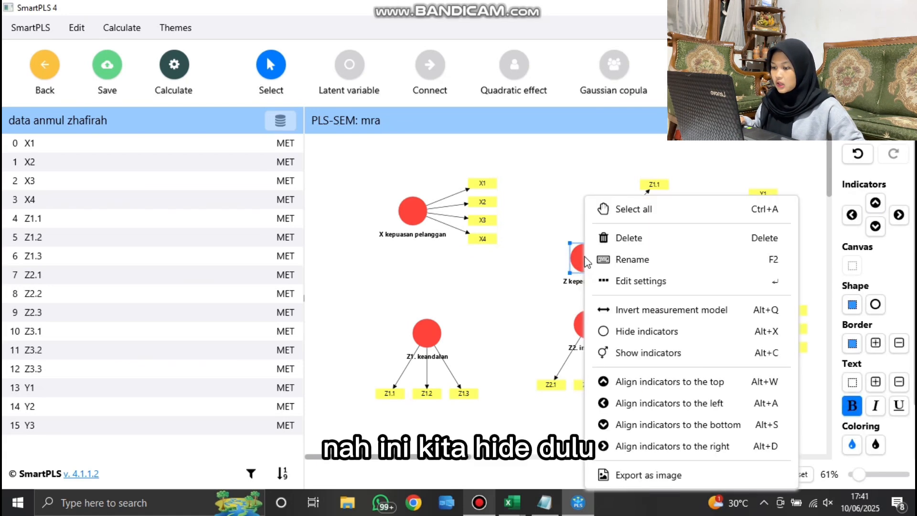
pyautogui.click(631, 331)
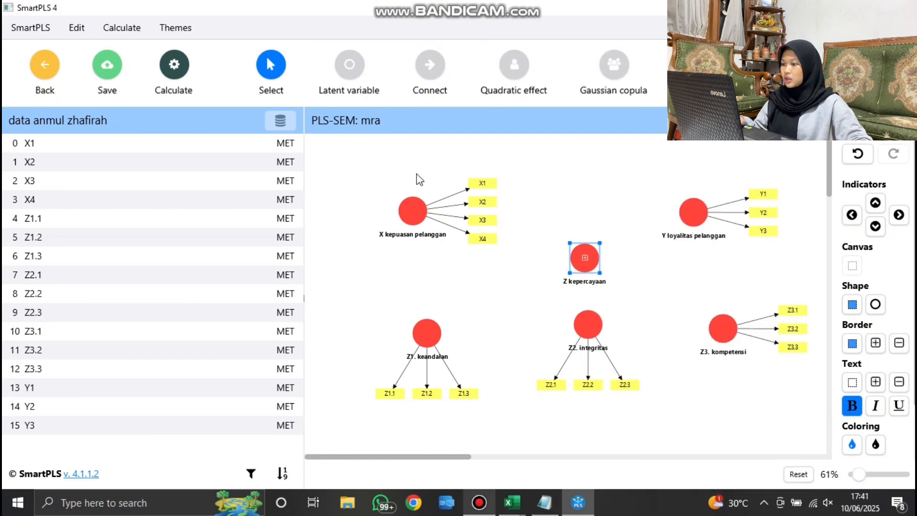
# Connect X kepuasan pelanggan to Y loyalitas pelanggan with a path arrow
pyautogui.click(430, 67)
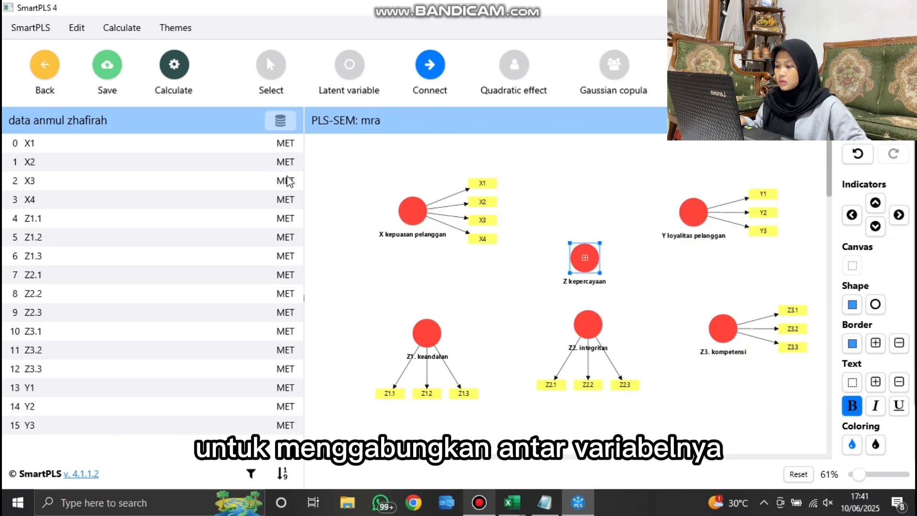
pyautogui.click(415, 212)
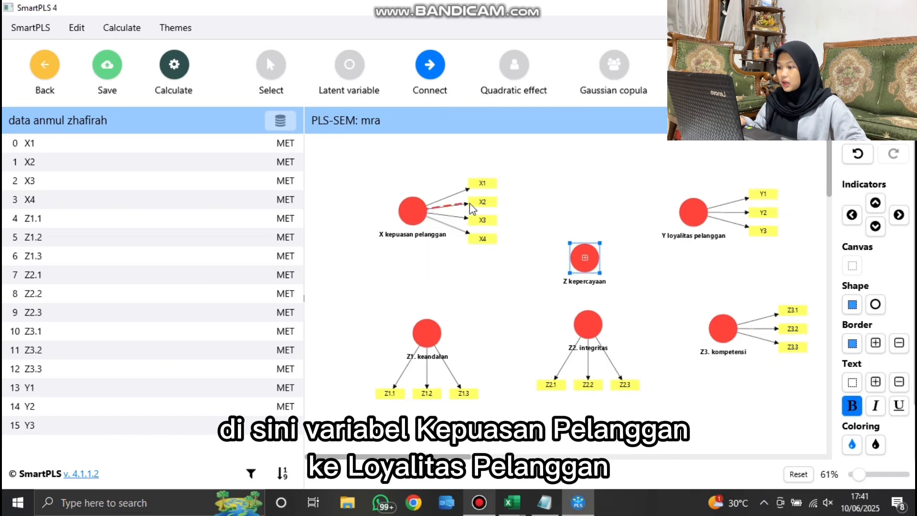
pyautogui.click(687, 214)
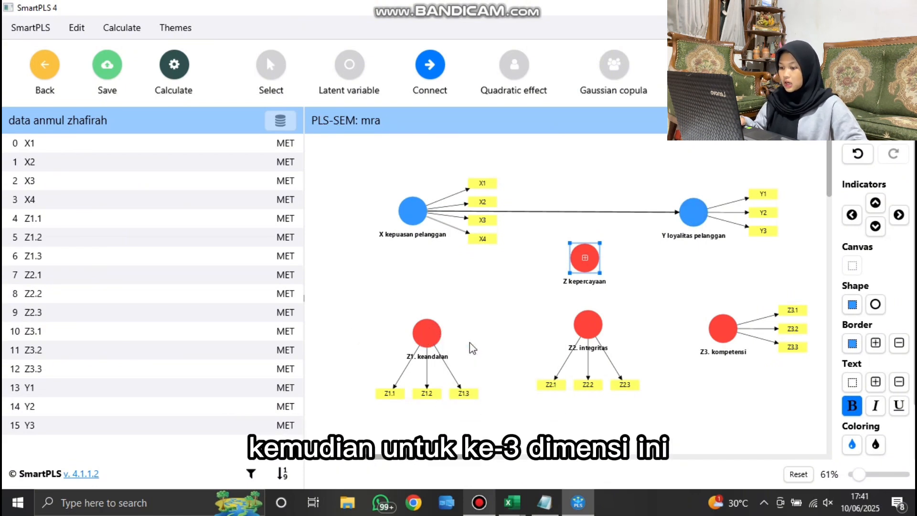
# Connect Z1, Z2 and Z3 to Z kepercayaan, and link Z kepercayaan as moderator to the path from X to Y
pyautogui.click(426, 329)
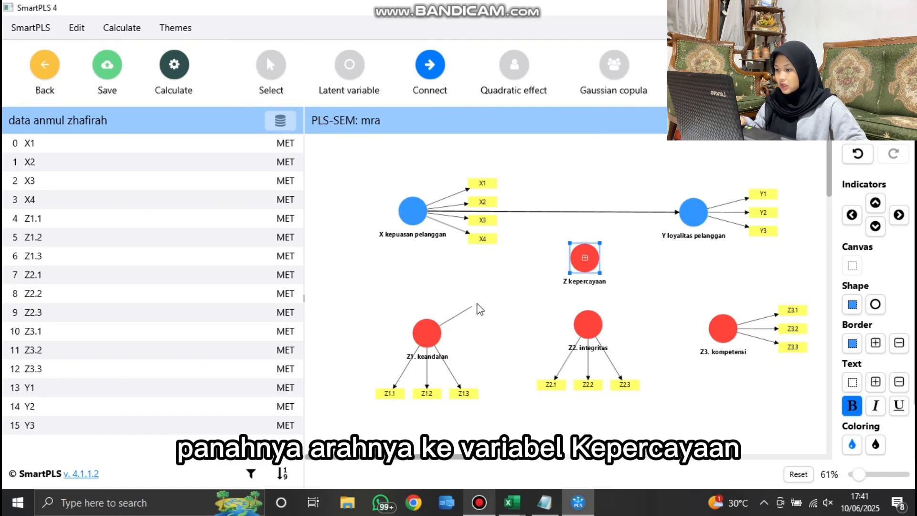
pyautogui.click(576, 268)
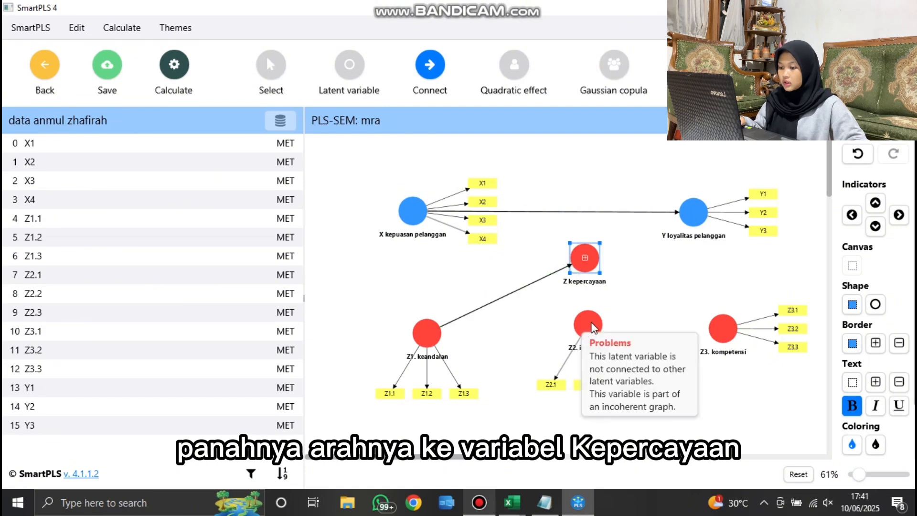
pyautogui.click(591, 262)
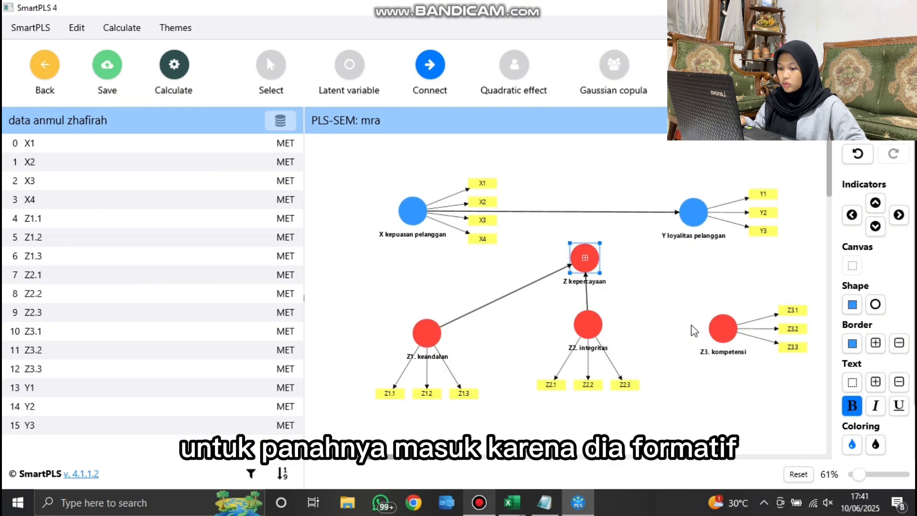
pyautogui.click(719, 328)
pyautogui.click(598, 263)
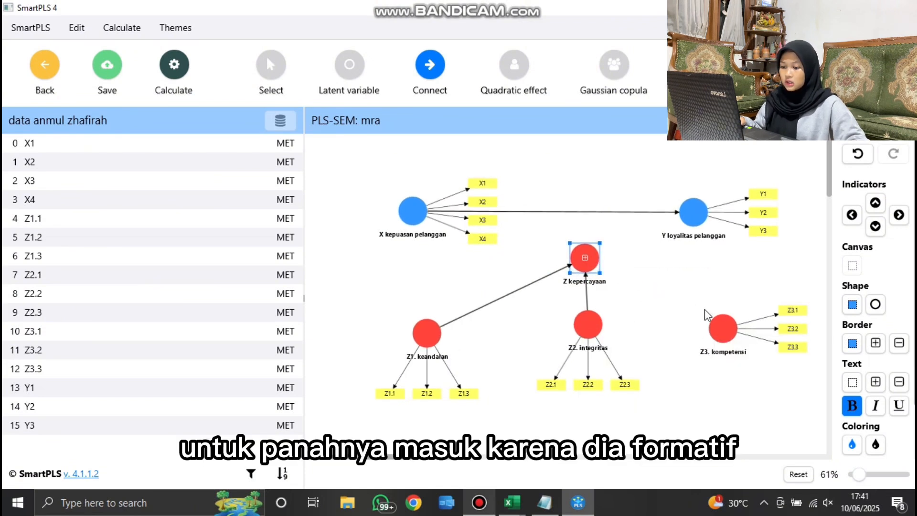
pyautogui.click(720, 330)
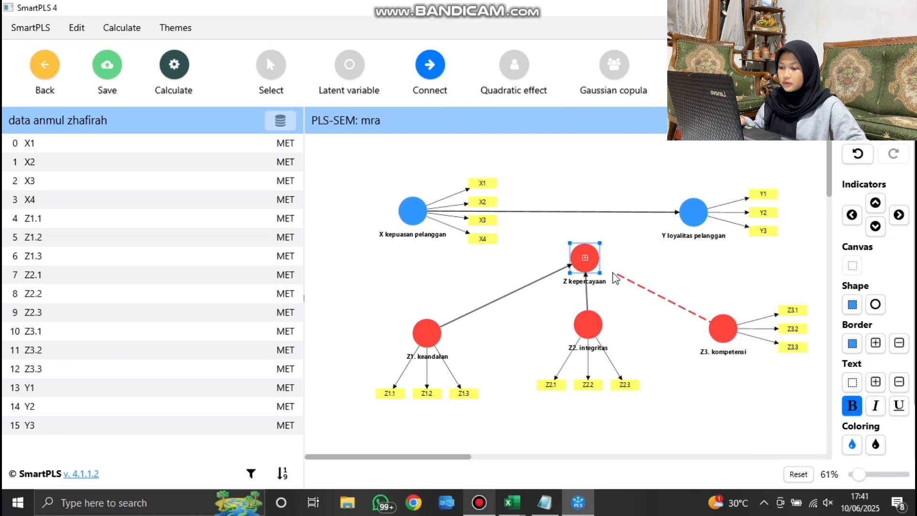
pyautogui.click(596, 266)
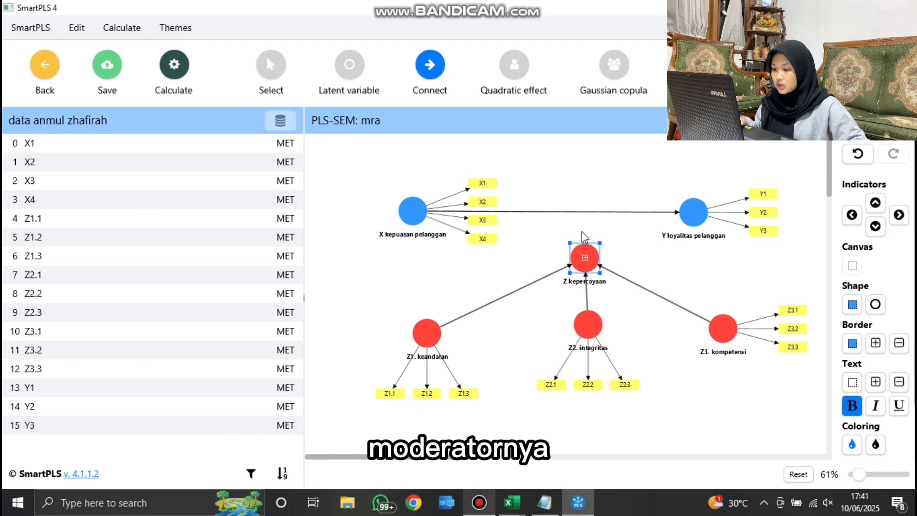
pyautogui.click(587, 213)
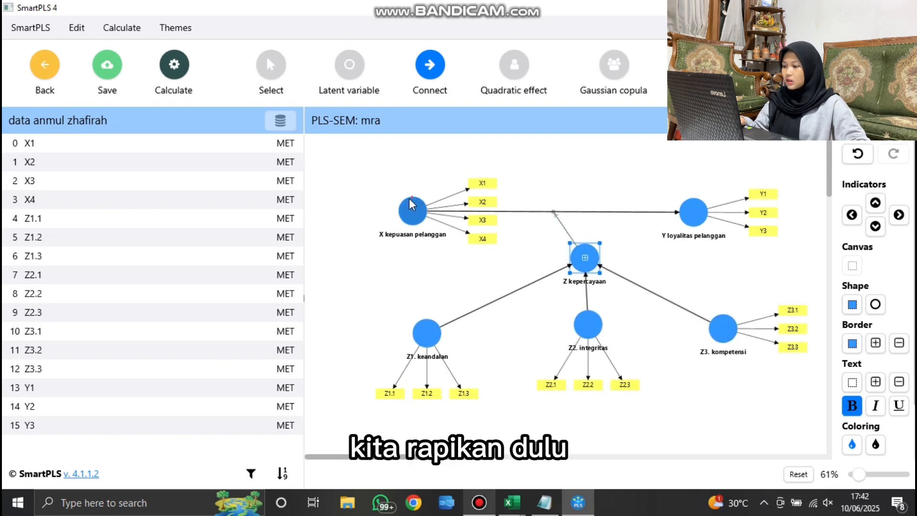
# Spread the X, Y, Z1, Z2 and Z3 constructs outward around Z kepercayaan and align the Z3 indicators below their construct
pyautogui.click(270, 66)
pyautogui.moveTo(412, 210); pyautogui.dragTo(370, 211)
pyautogui.moveTo(687, 216); pyautogui.dragTo(742, 215)
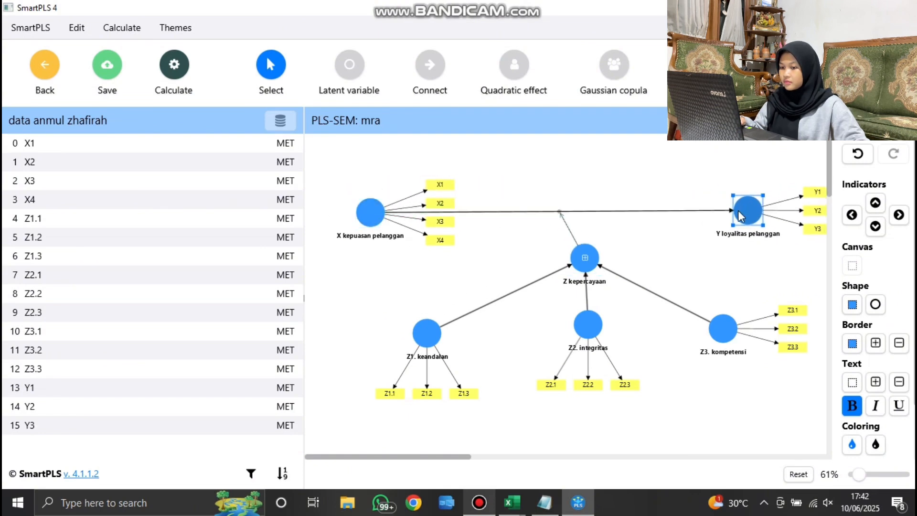
pyautogui.moveTo(420, 337); pyautogui.dragTo(382, 359)
pyautogui.moveTo(588, 323); pyautogui.dragTo(585, 365)
pyautogui.moveTo(726, 332); pyautogui.dragTo(765, 389)
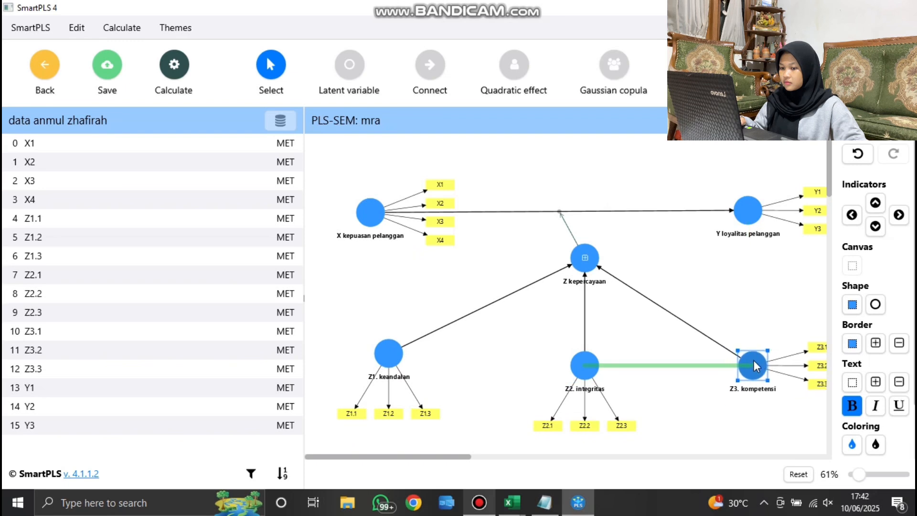
pyautogui.click(876, 226)
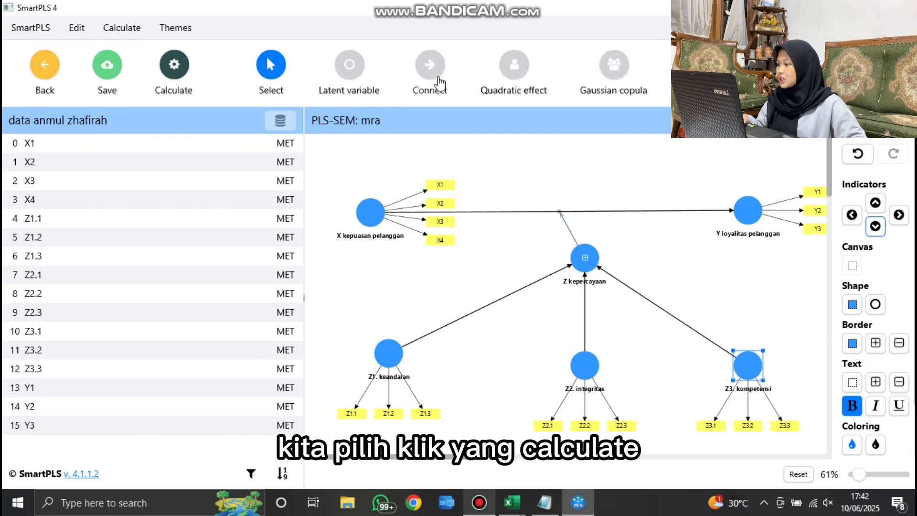
# Run the PLS-SEM algorithm with its preset settings and open the outer loadings matrix in the report
pyautogui.click(175, 67)
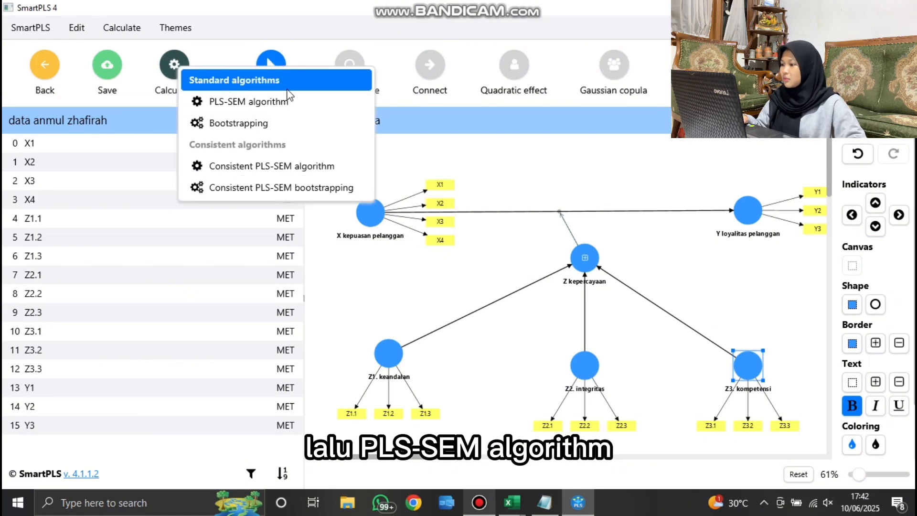
pyautogui.click(257, 109)
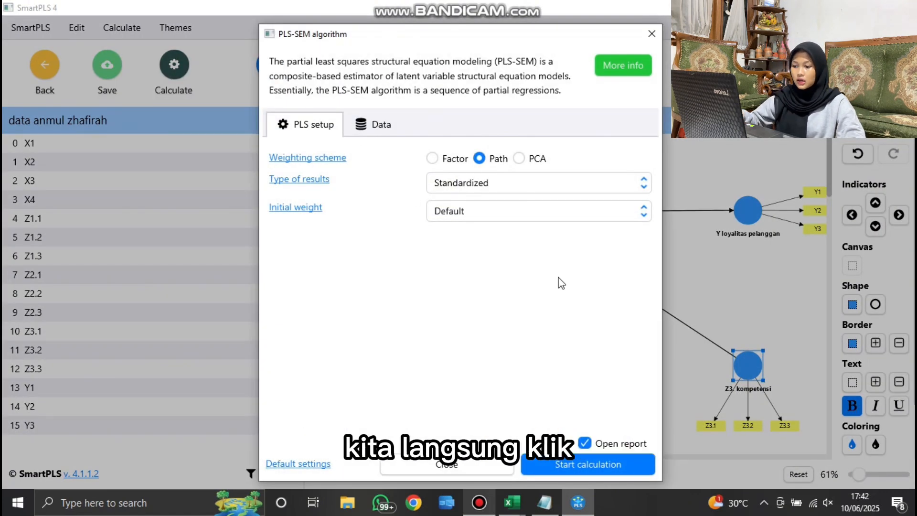
pyautogui.click(565, 465)
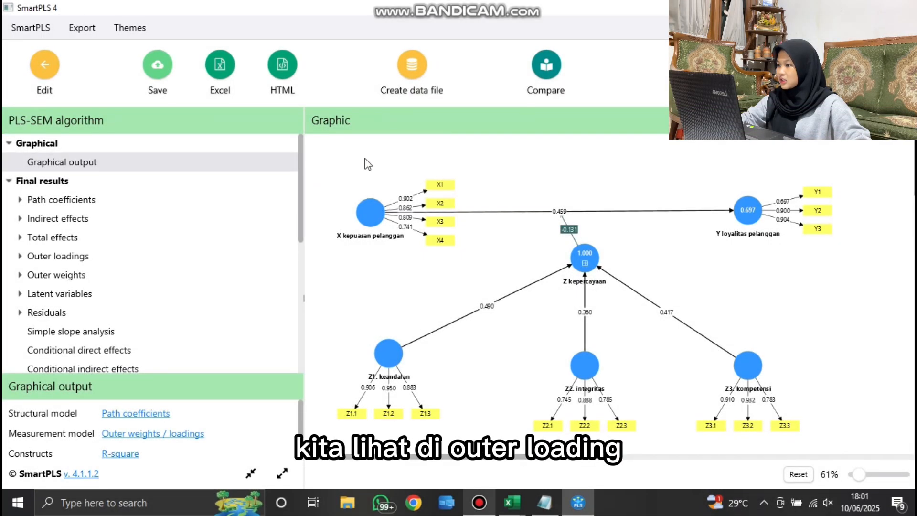
pyautogui.click(20, 256)
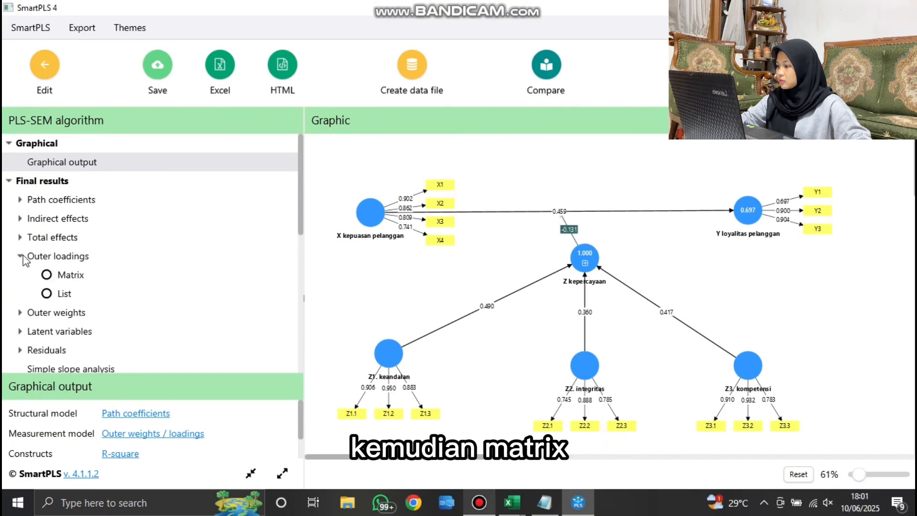
pyautogui.click(53, 276)
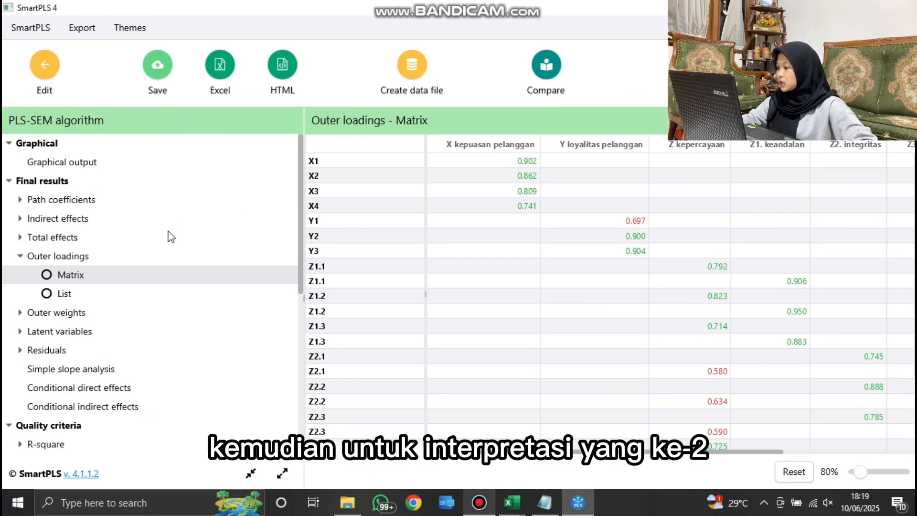
# Examine the discriminant validity cross loadings table, comparing each indicator's values across constructs down to the Z3 indicators
pyautogui.scroll(-3, 170, 236)
pyautogui.scroll(-2, 163, 236)
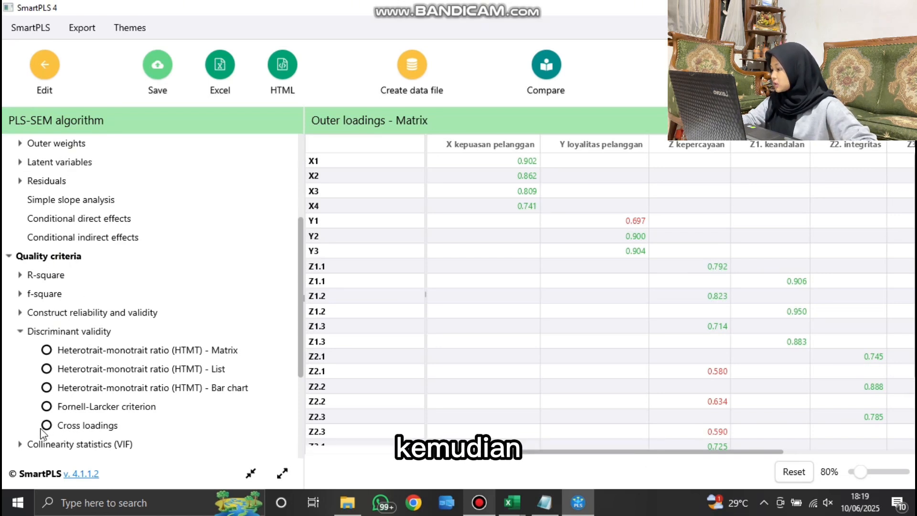
pyautogui.scroll(-2, 54, 406)
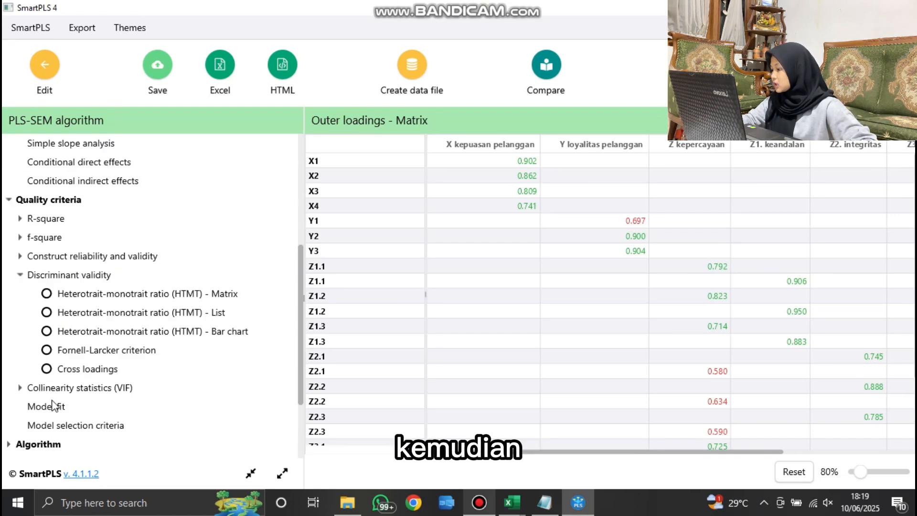
pyautogui.click(46, 370)
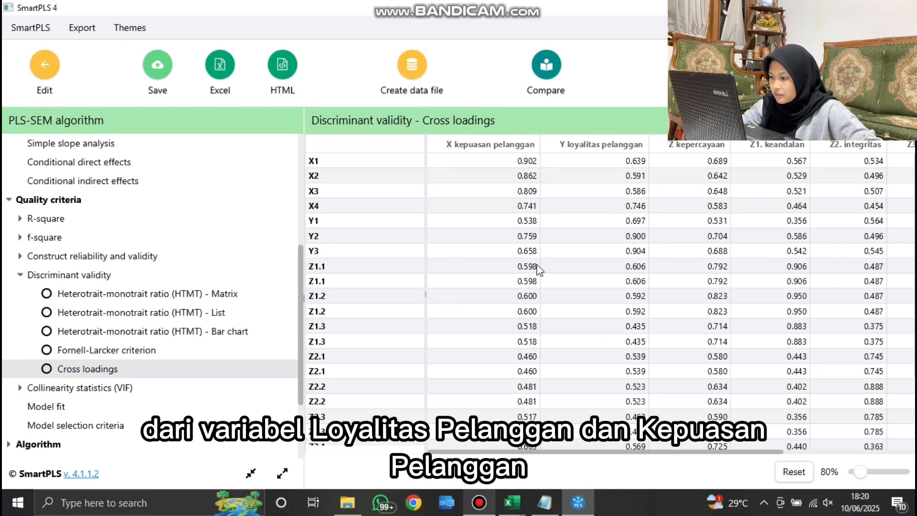
pyautogui.scroll(-2, 499, 286)
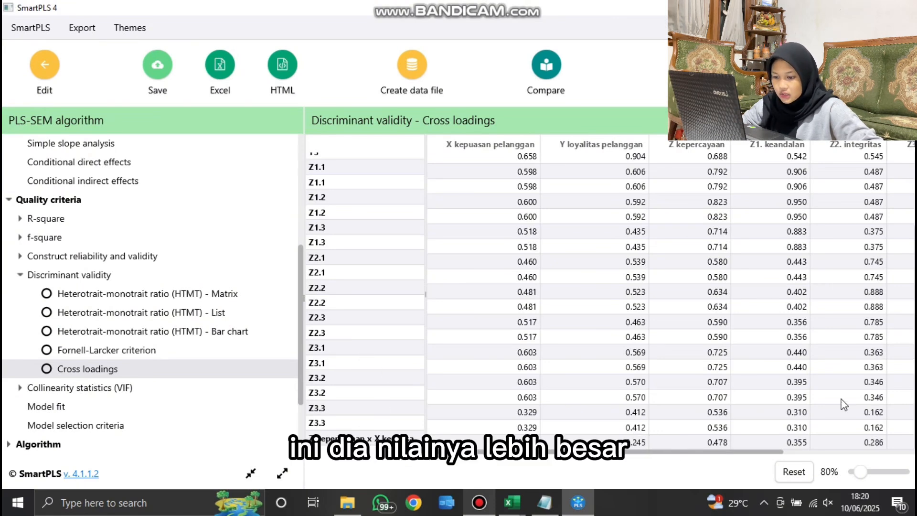
# Compare the Z3 indicators' cross loadings on Z3. kompetensi with their loadings on the other constructs
pyautogui.moveTo(739, 453); pyautogui.dragTo(870, 452)
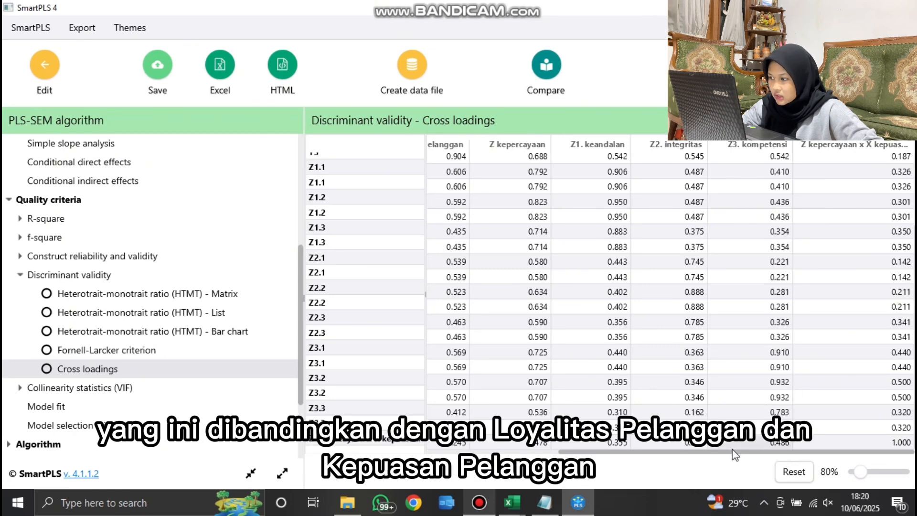
pyautogui.moveTo(732, 449); pyautogui.dragTo(592, 454)
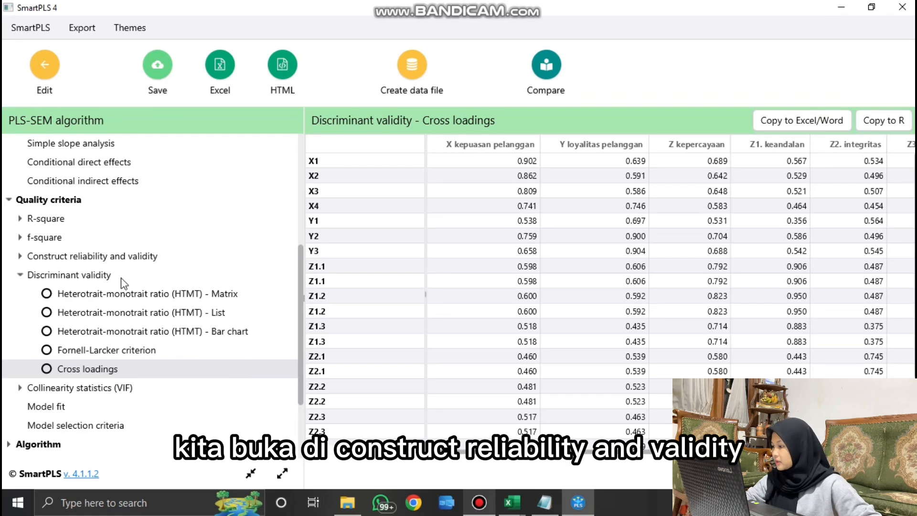
# Review the construct reliability and validity overview and the R-square overview in the quality criteria
pyautogui.click(21, 257)
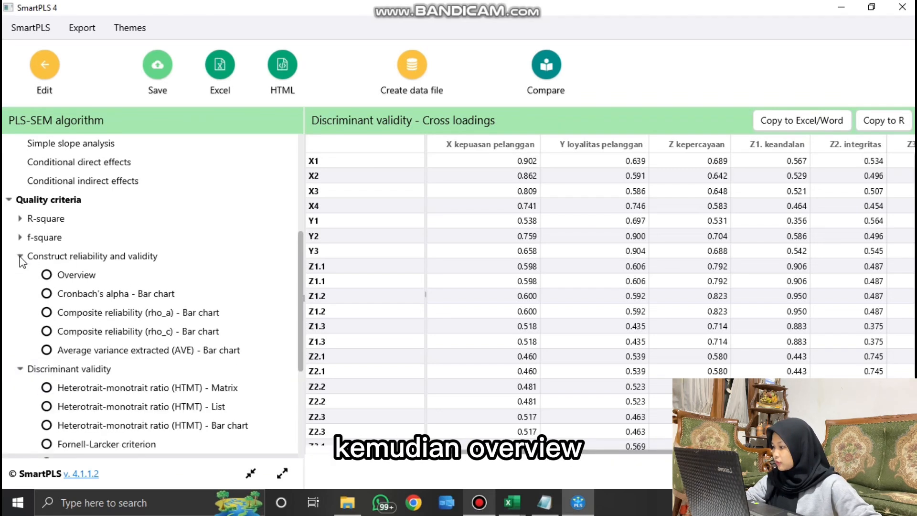
pyautogui.click(72, 275)
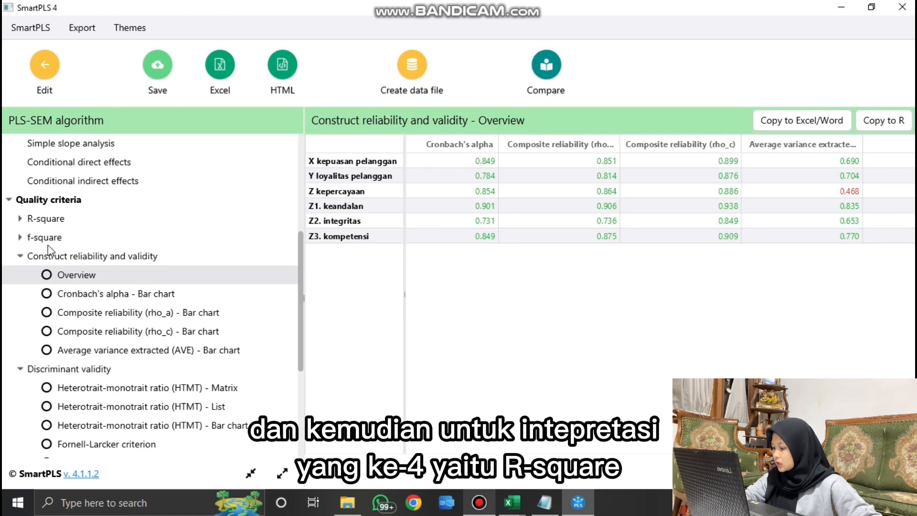
pyautogui.click(21, 218)
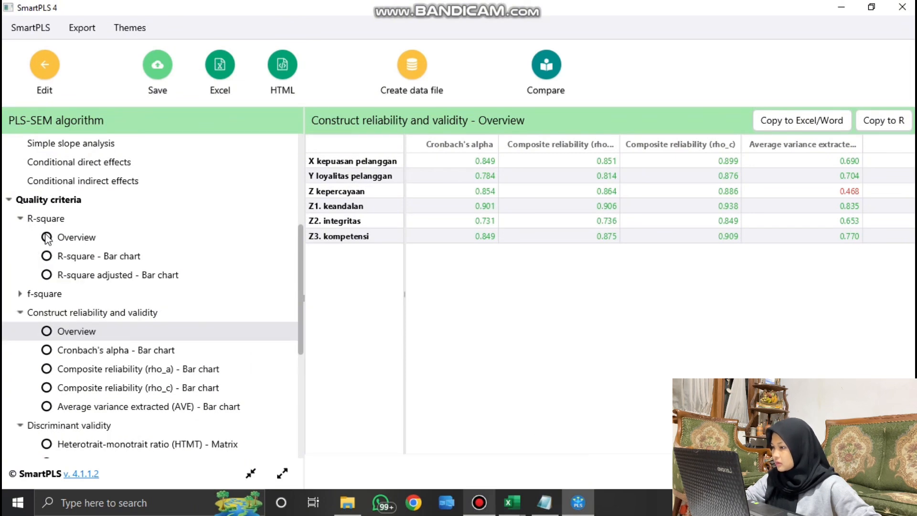
pyautogui.click(46, 237)
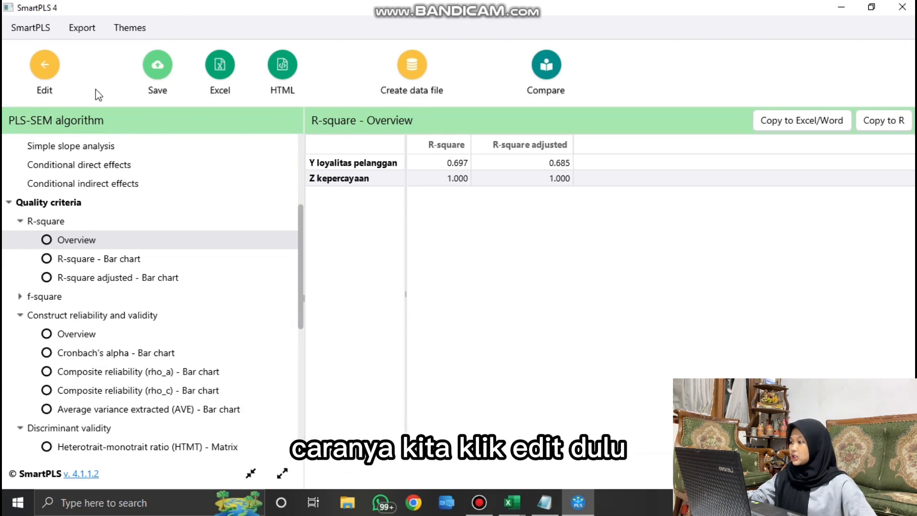
# Return to the model and run Bootstrapping with 5000 subsamples, percentile bootstrap, a one-tailed test and a 0.05 significance level
pyautogui.click(52, 69)
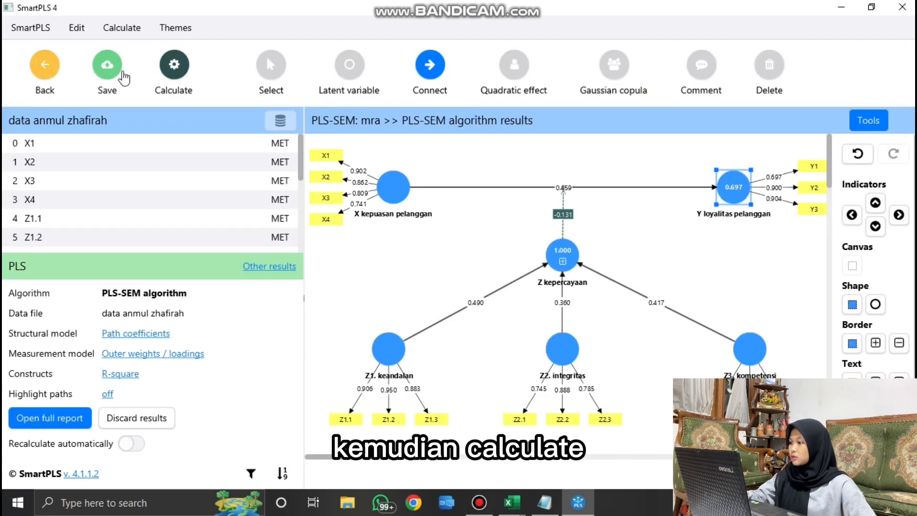
pyautogui.click(173, 65)
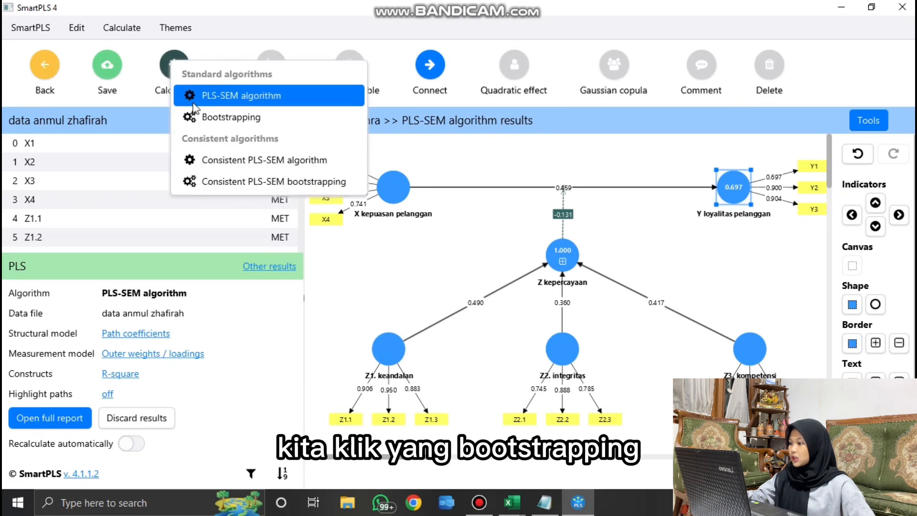
pyautogui.click(222, 117)
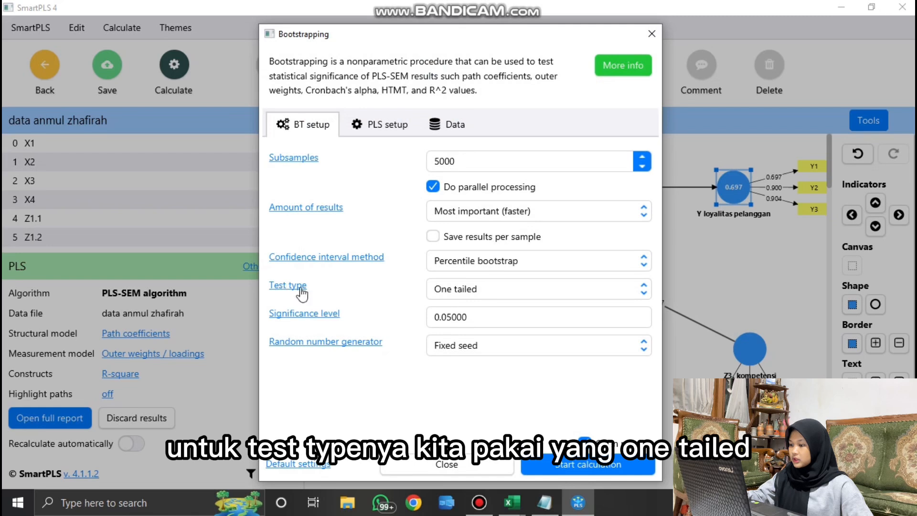
pyautogui.click(487, 293)
pyautogui.click(478, 313)
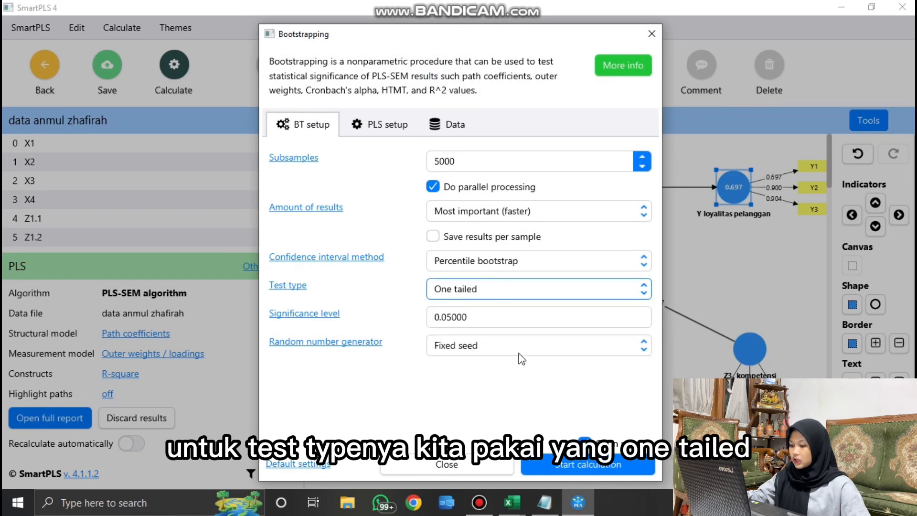
pyautogui.click(589, 466)
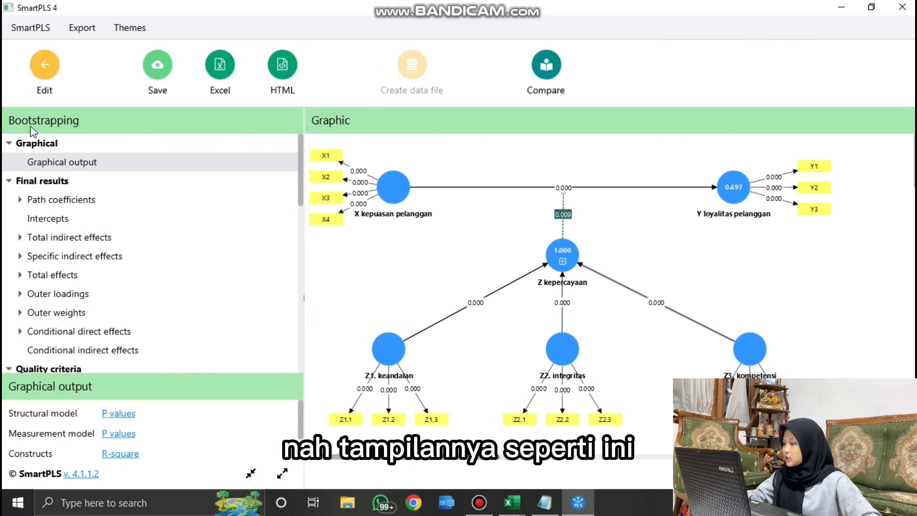
# Examine the bootstrapped path coefficients table with mean, STDEV, T values and p values for every path
pyautogui.click(39, 200)
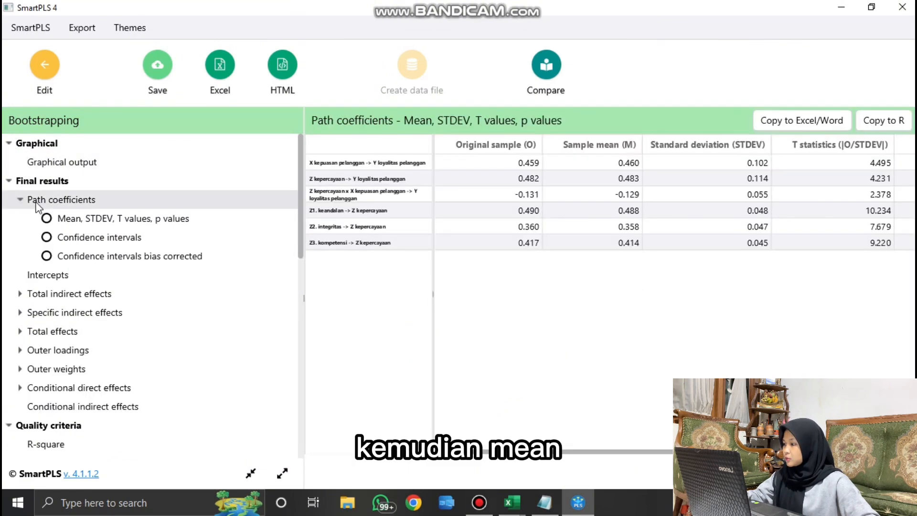
pyautogui.click(63, 222)
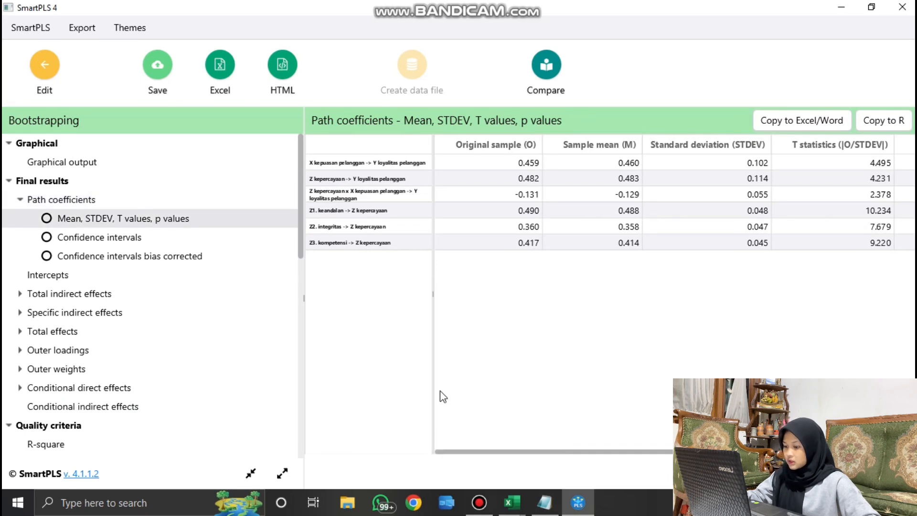
pyautogui.moveTo(510, 452); pyautogui.dragTo(544, 454)
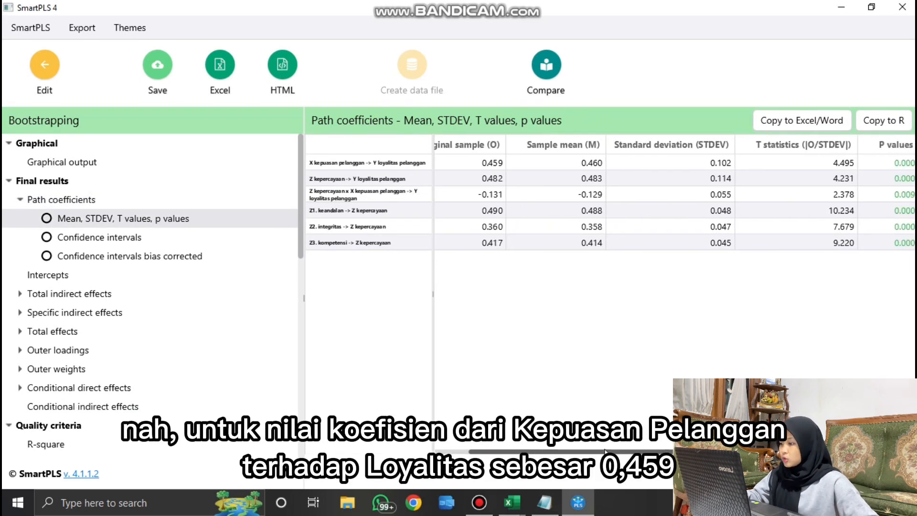